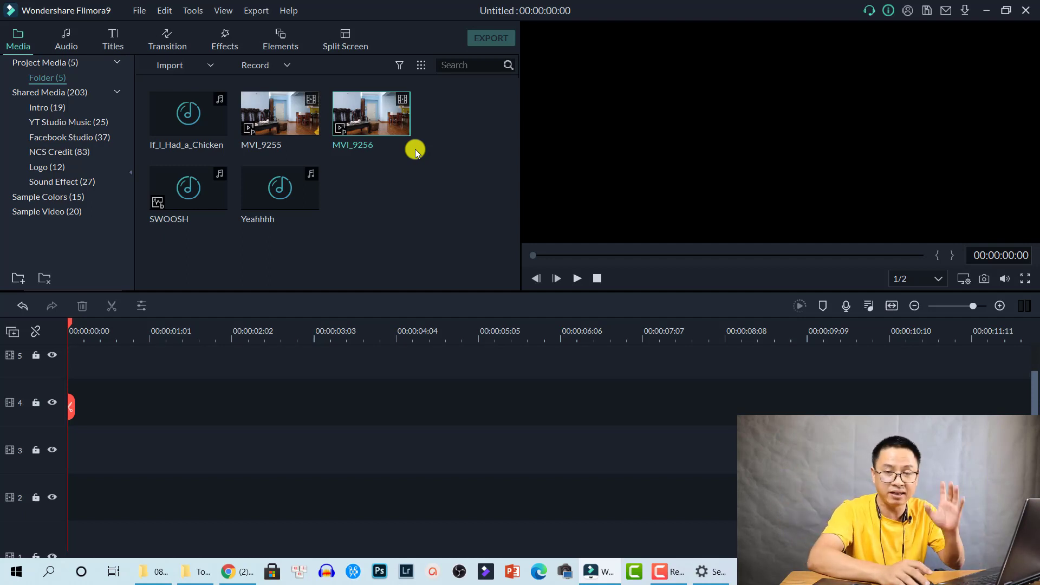
# Step: Preview and skim the MVI_9256 clip, then add it to timeline track 3
pyautogui.press('space')
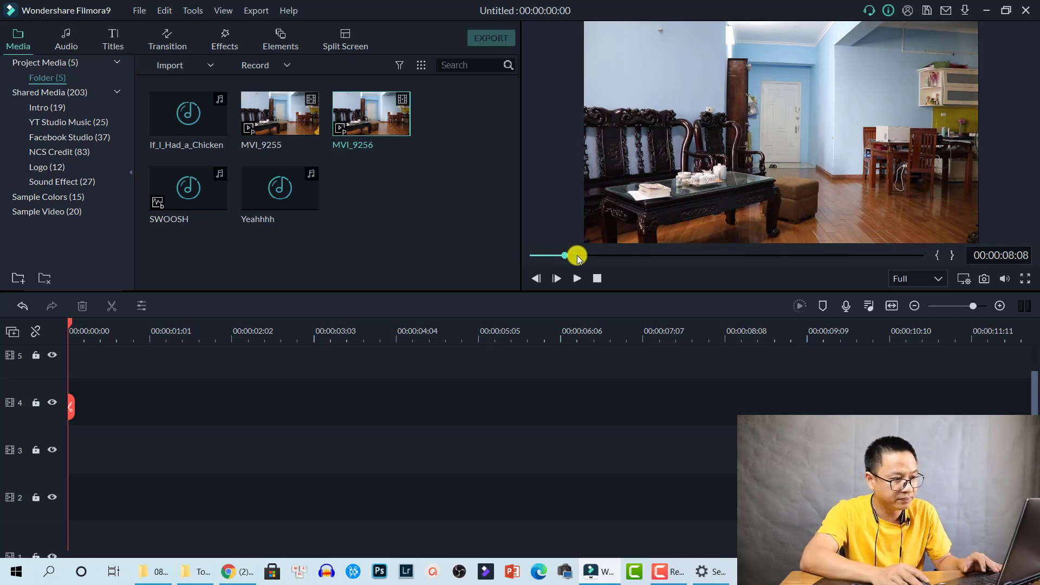
pyautogui.moveTo(628, 253); pyautogui.dragTo(598, 261)
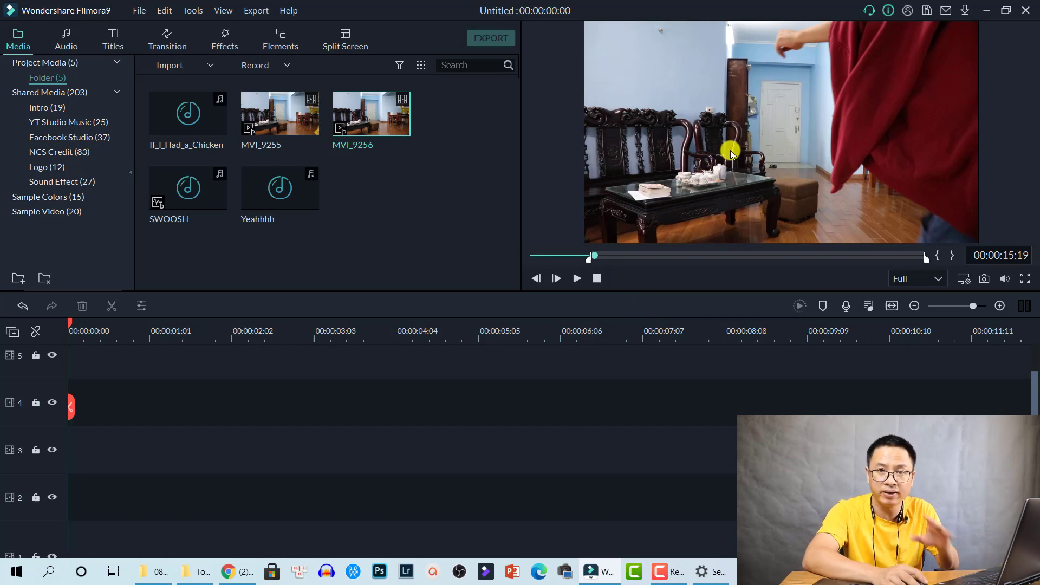
pyautogui.moveTo(731, 153); pyautogui.dragTo(259, 432)
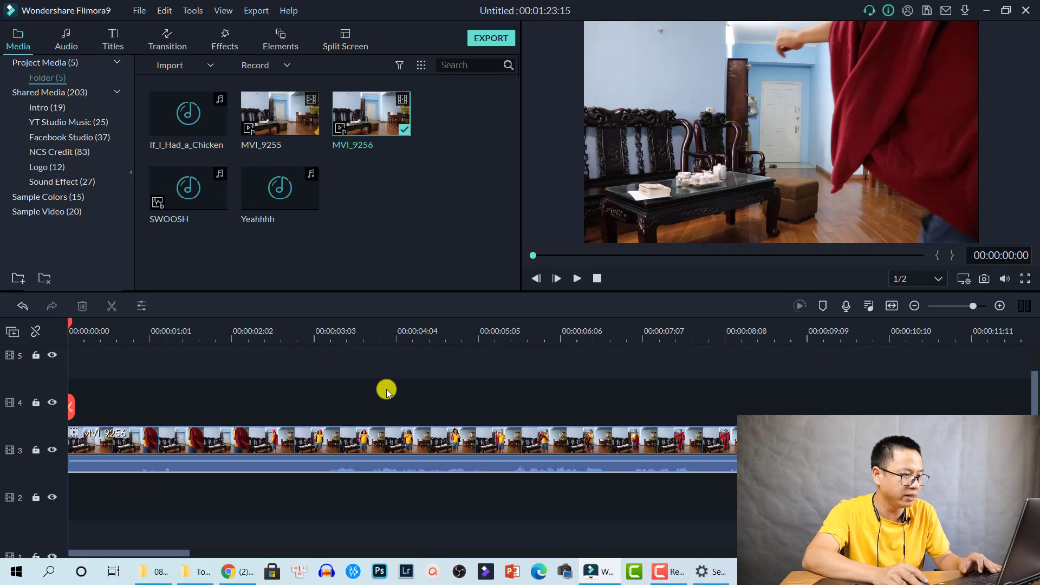
# Step: Play the timeline, pausing at 00:00:03:06, then stop at 00:00:15:03
pyautogui.press('space')
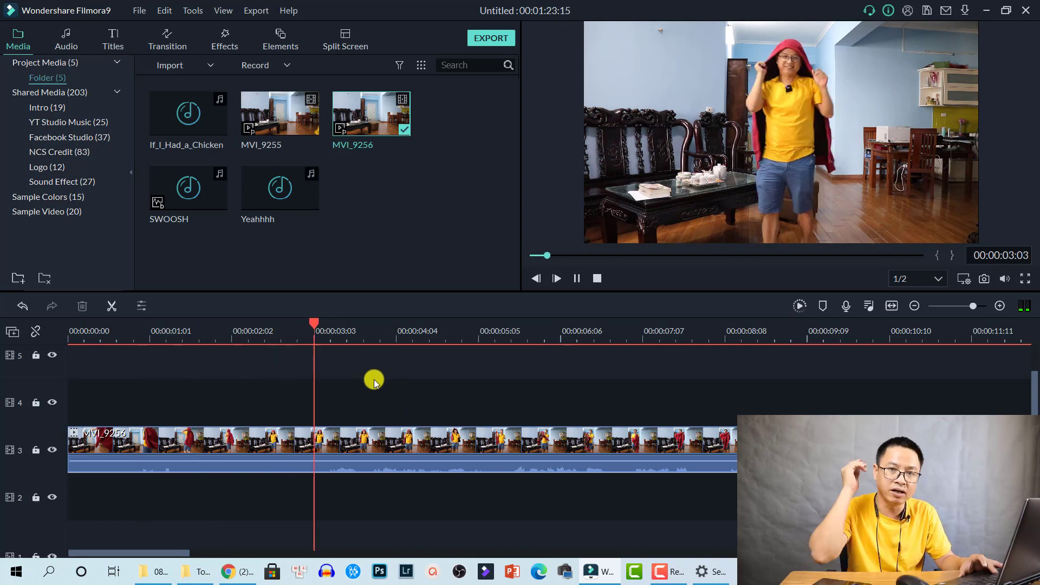
pyautogui.press('space')
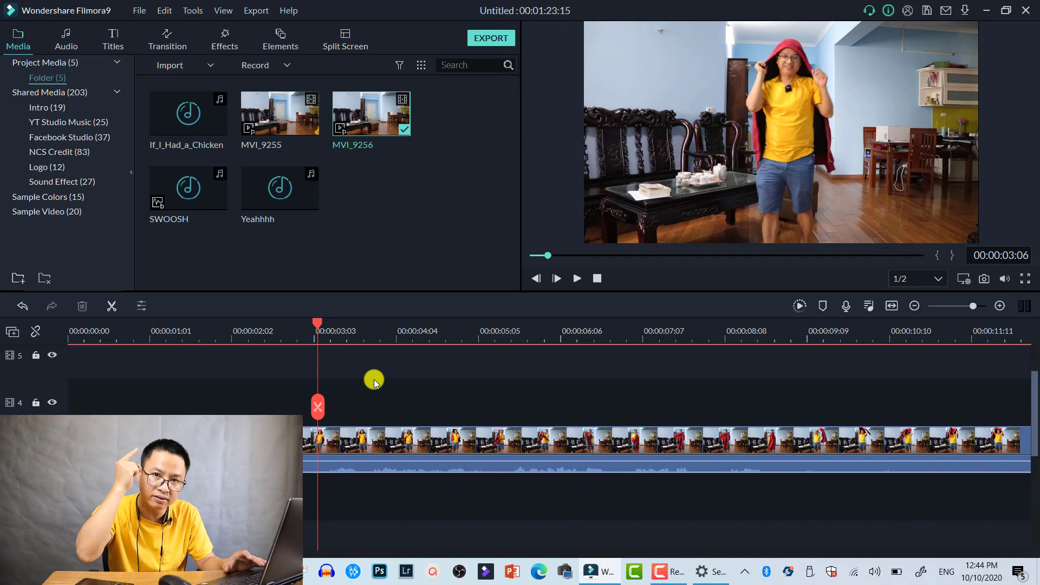
pyautogui.press('space')
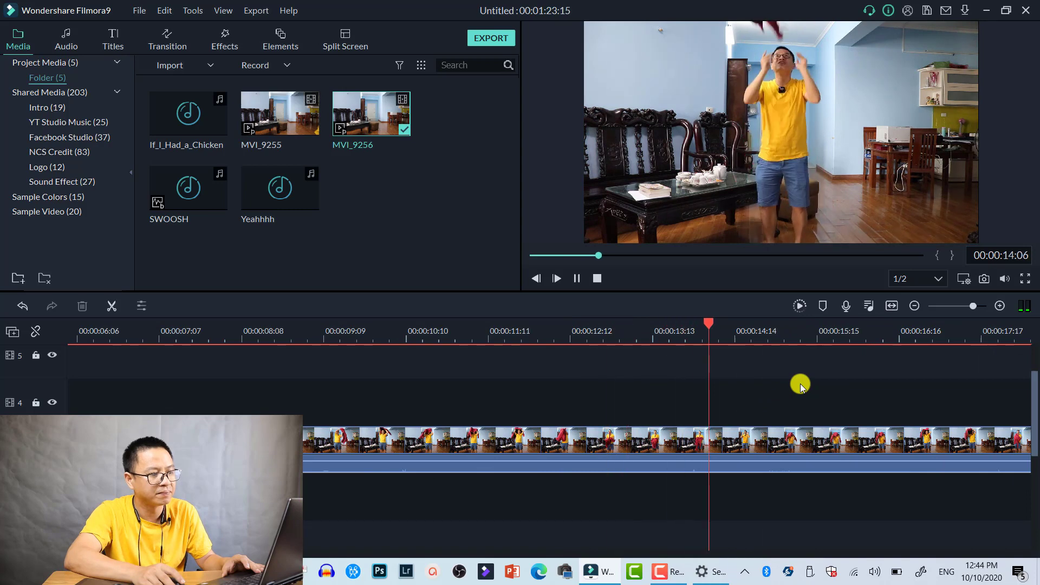
pyautogui.press('space')
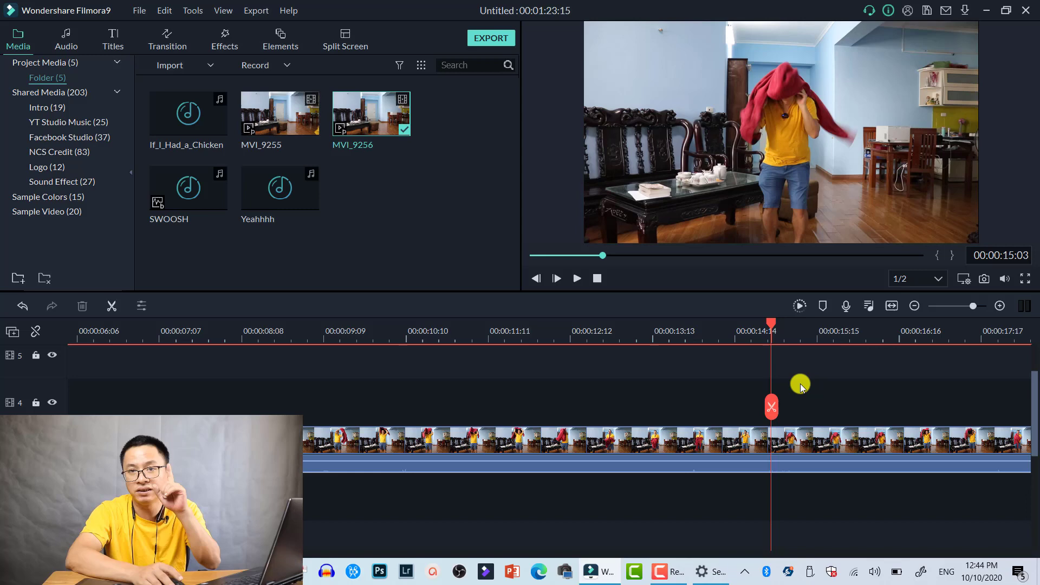
# Step: Split MVI_9256 at 00:00:15:03, delete the remainder, and return the playhead to 00:00:14:13
pyautogui.click(809, 450)
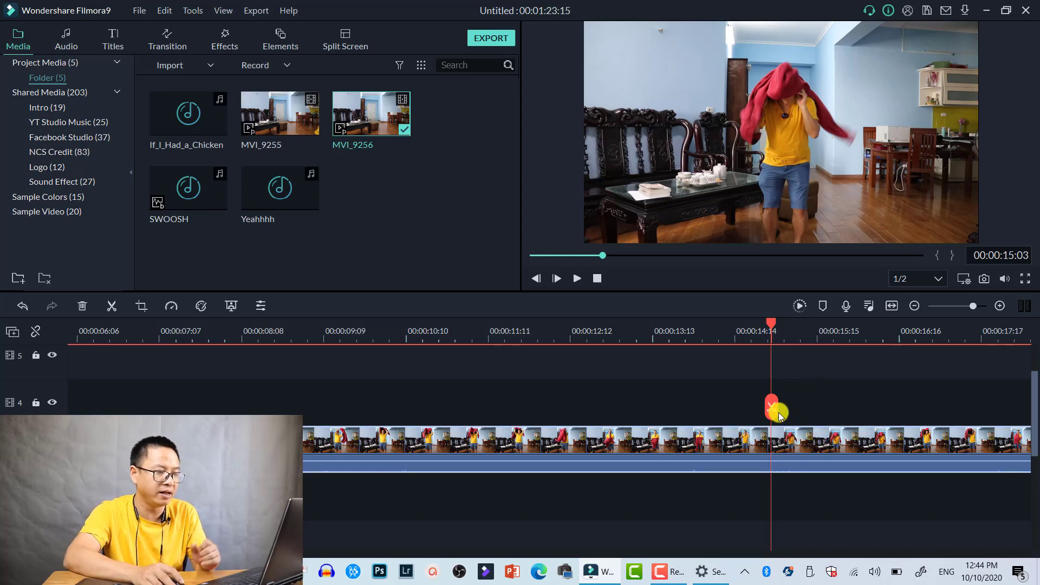
pyautogui.hotkey('ctrl', 'b')
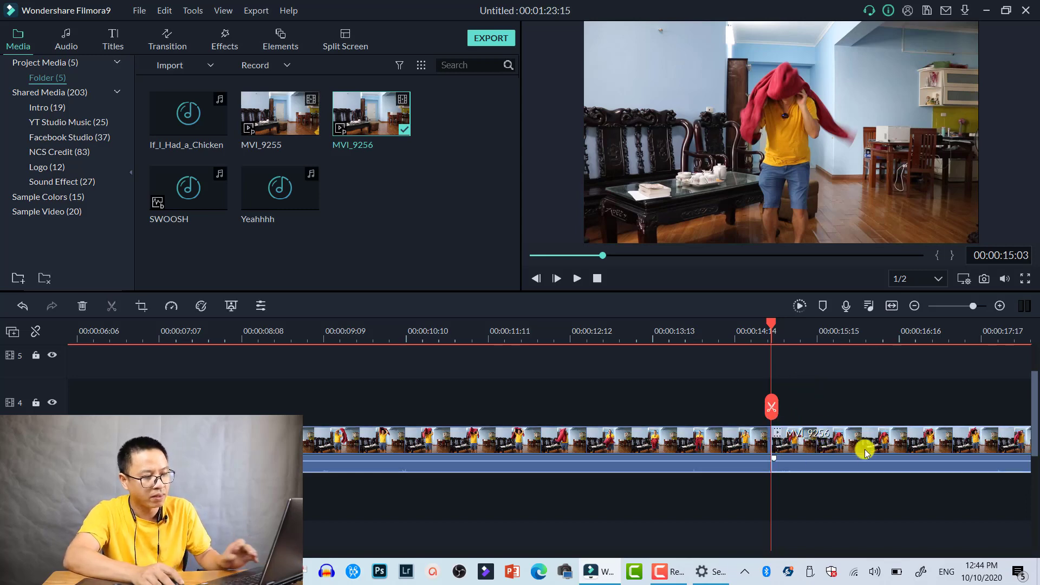
pyautogui.press('Delete')
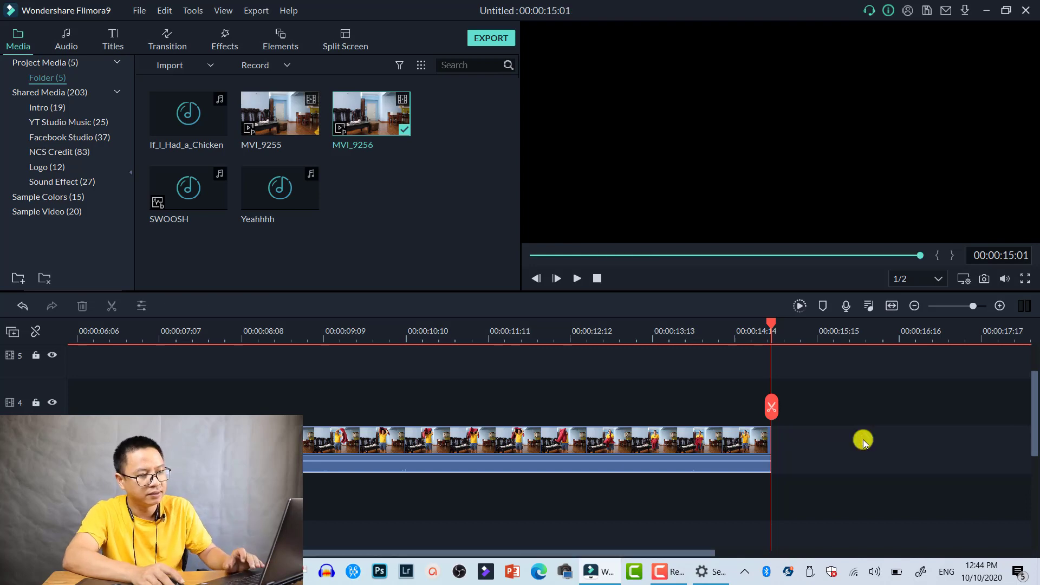
pyautogui.click(734, 334)
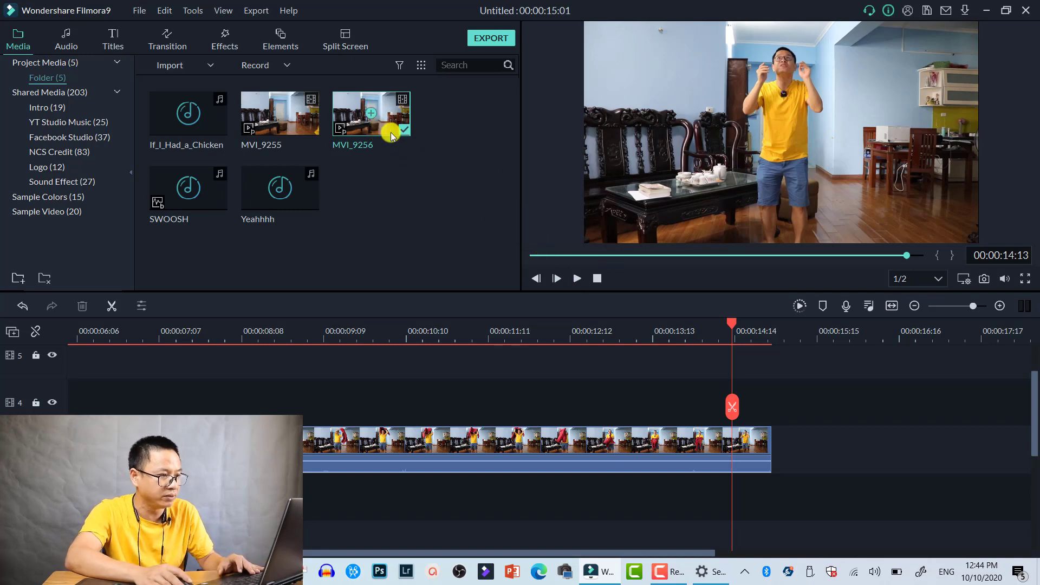
# Step: Drop a marked section of MVI_9256 right after the first clip on the timeline
pyautogui.click(558, 276)
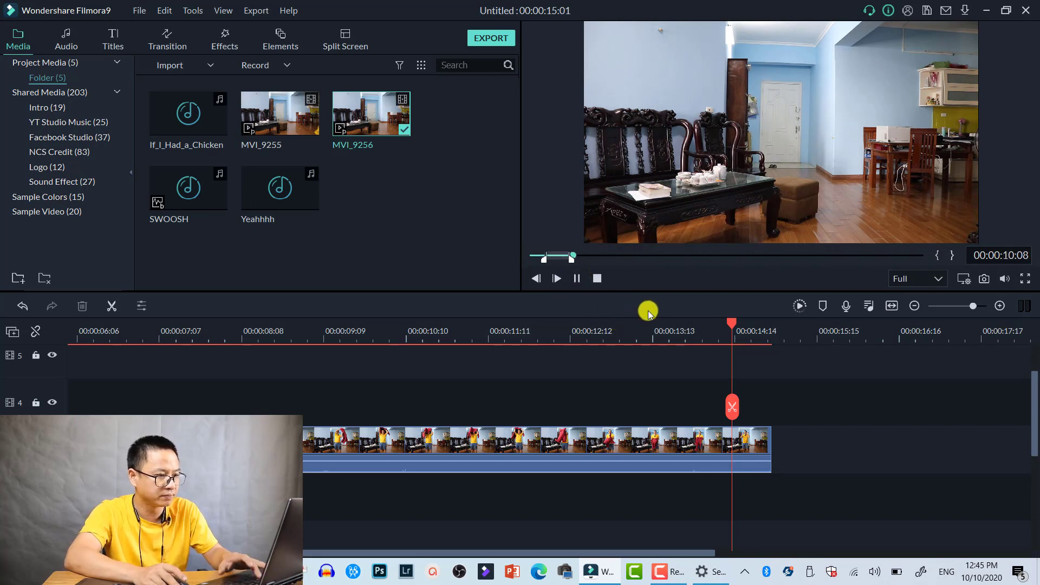
pyautogui.moveTo(692, 243); pyautogui.dragTo(787, 453)
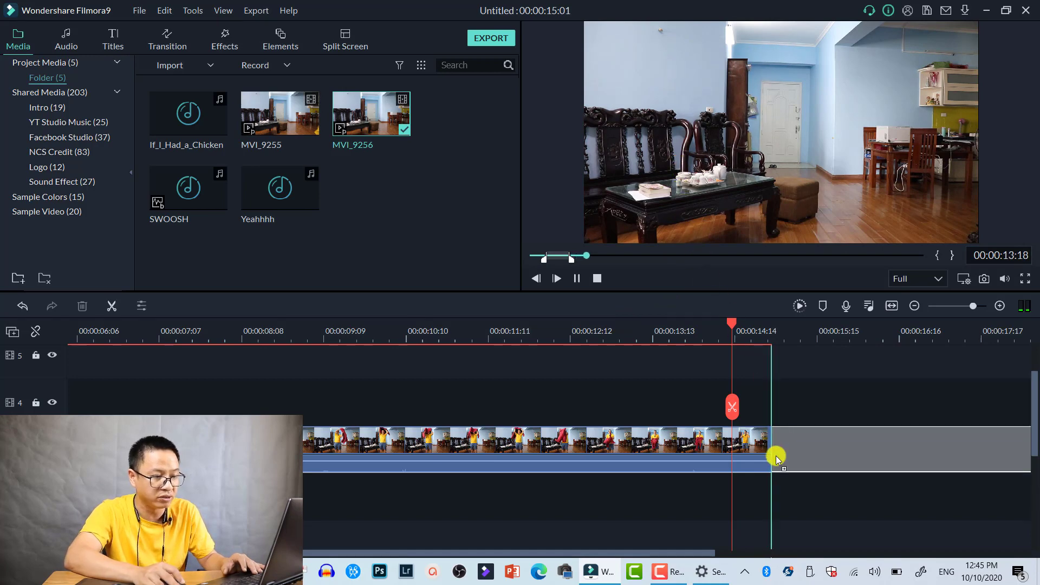
pyautogui.moveTo(787, 491); pyautogui.dragTo(788, 492)
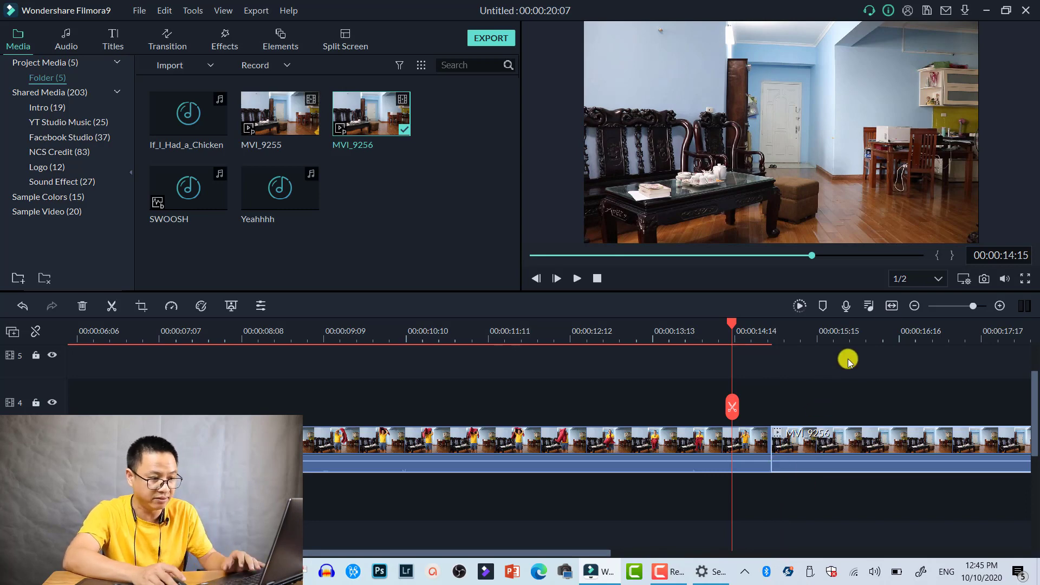
# Step: Fit the project in the timeline view and play from 00:00:11:13 to 00:00:15:16
pyautogui.click(893, 306)
pyautogui.click(597, 337)
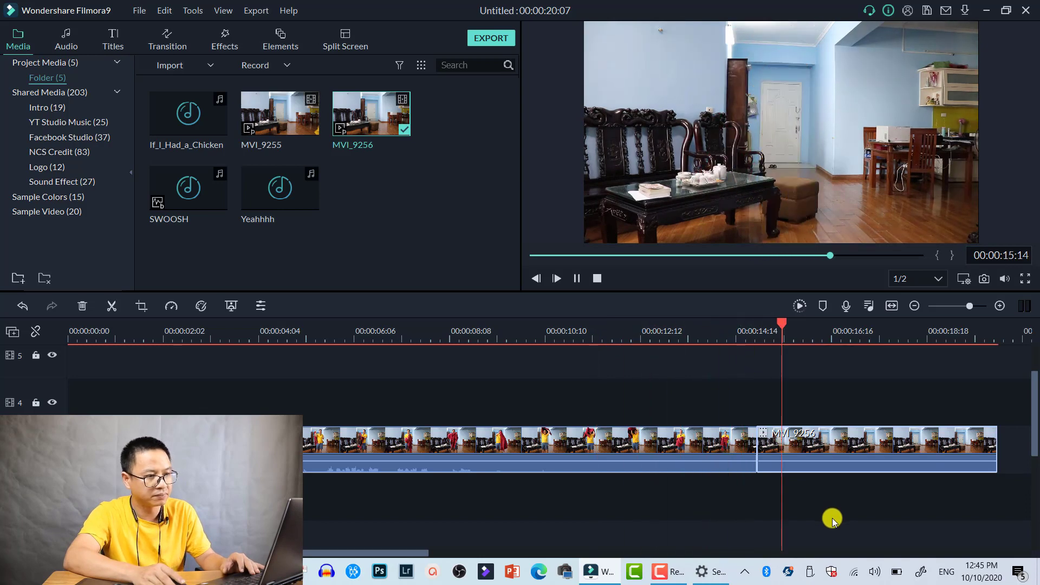
pyautogui.press('space')
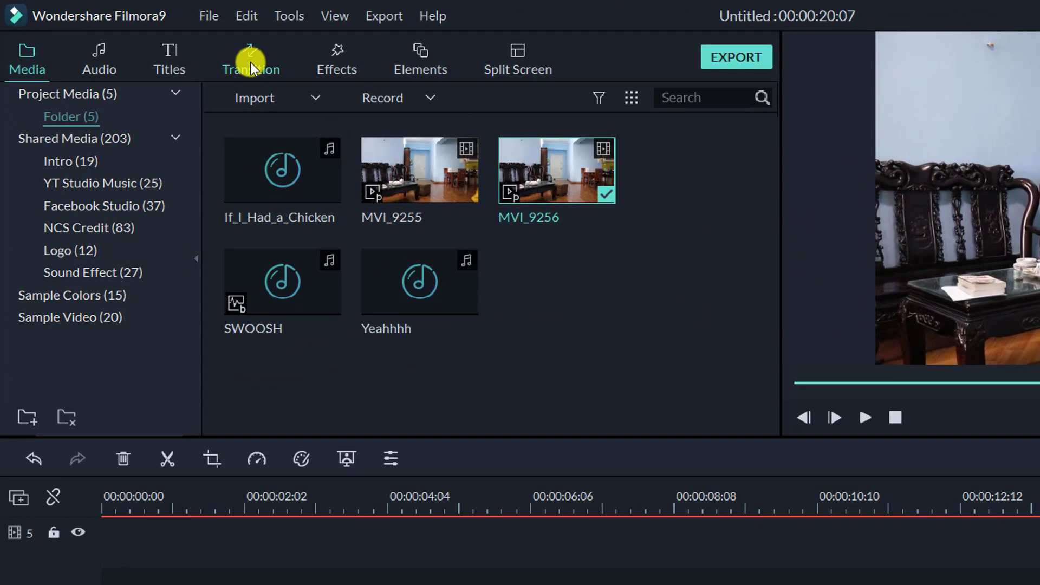
# Step: Show the Included transitions (233) and search 'eva' to list Evaporate 1 and 2
pyautogui.click(250, 62)
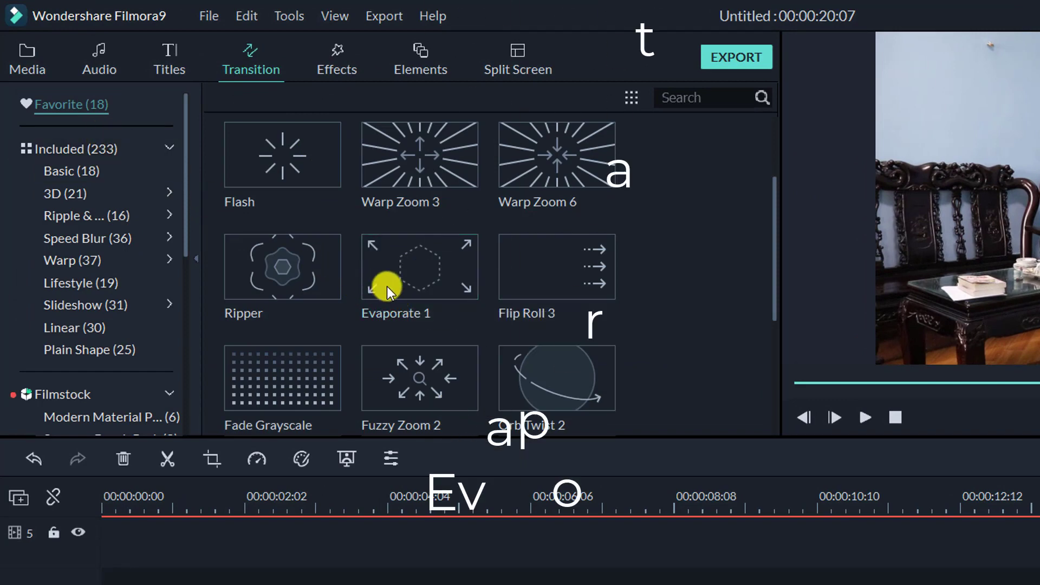
pyautogui.moveTo(392, 289)
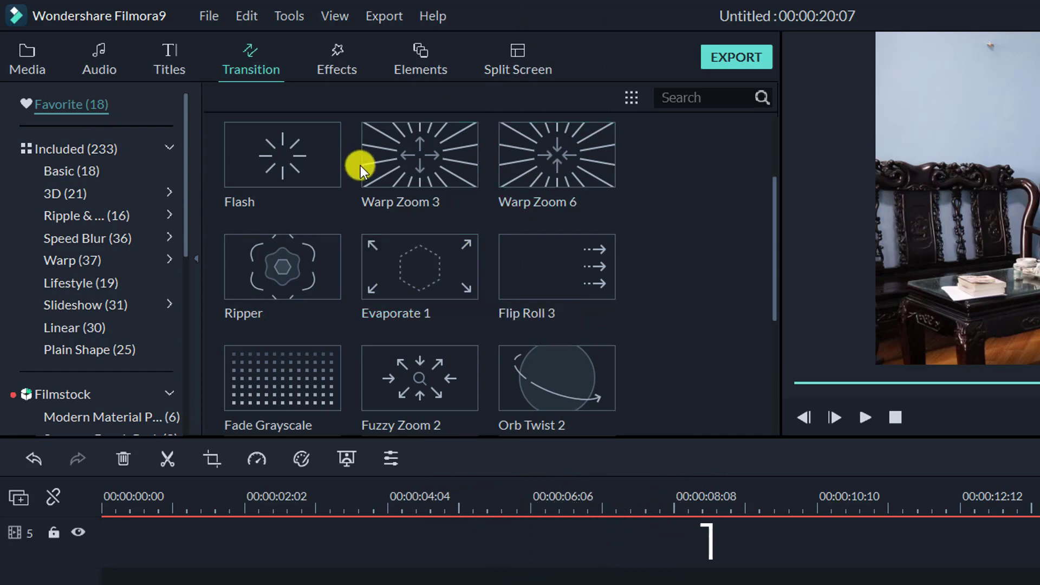
pyautogui.moveTo(527, 170)
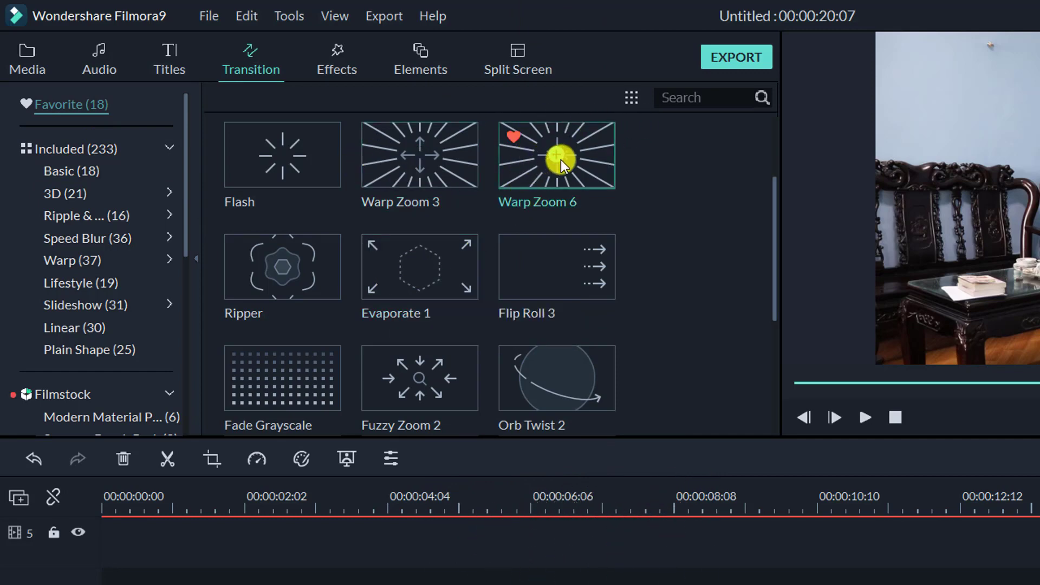
pyautogui.click(86, 152)
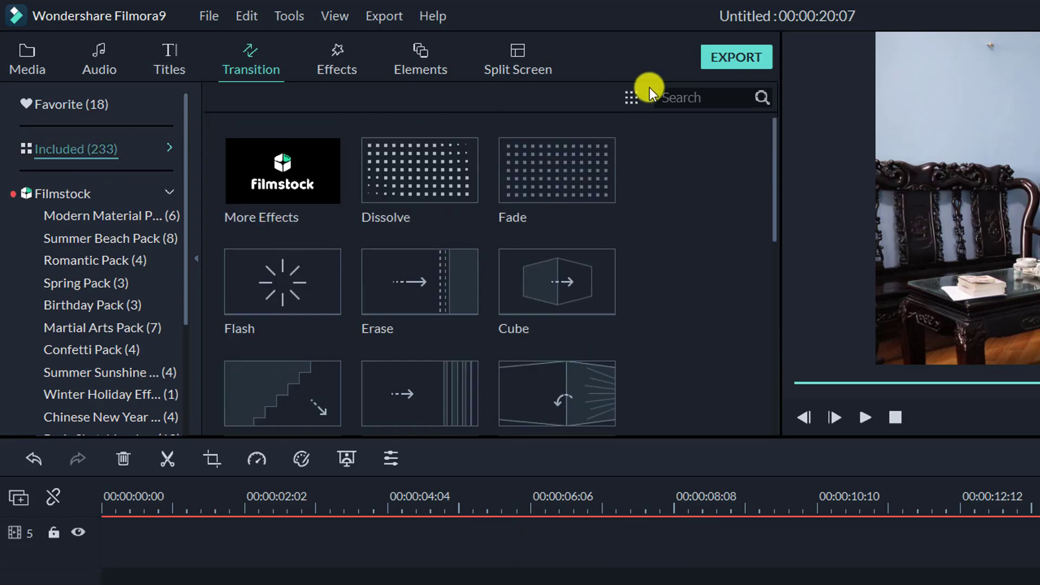
pyautogui.click(663, 93)
pyautogui.write('eva')
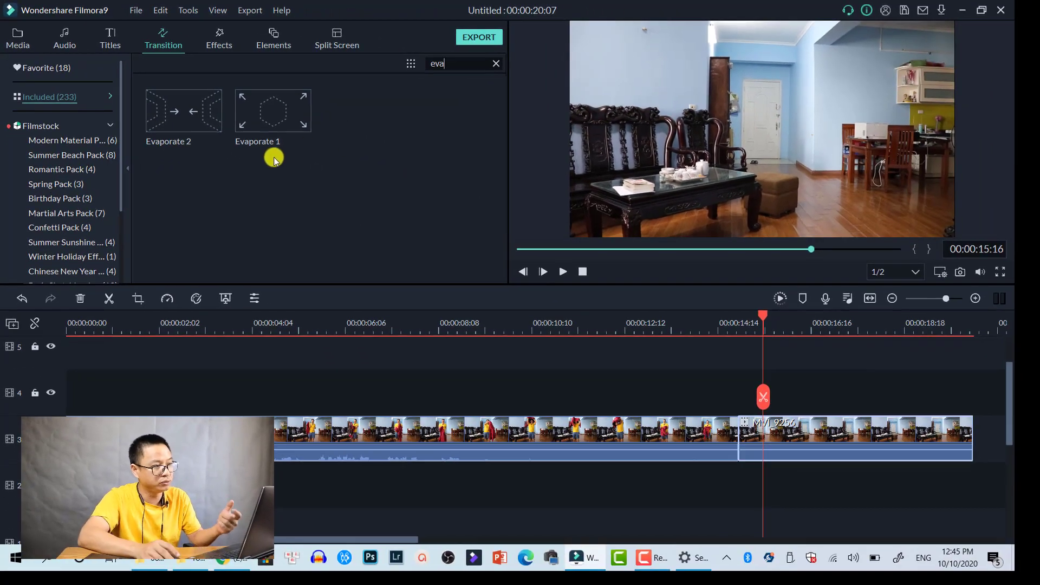
pyautogui.moveTo(255, 126)
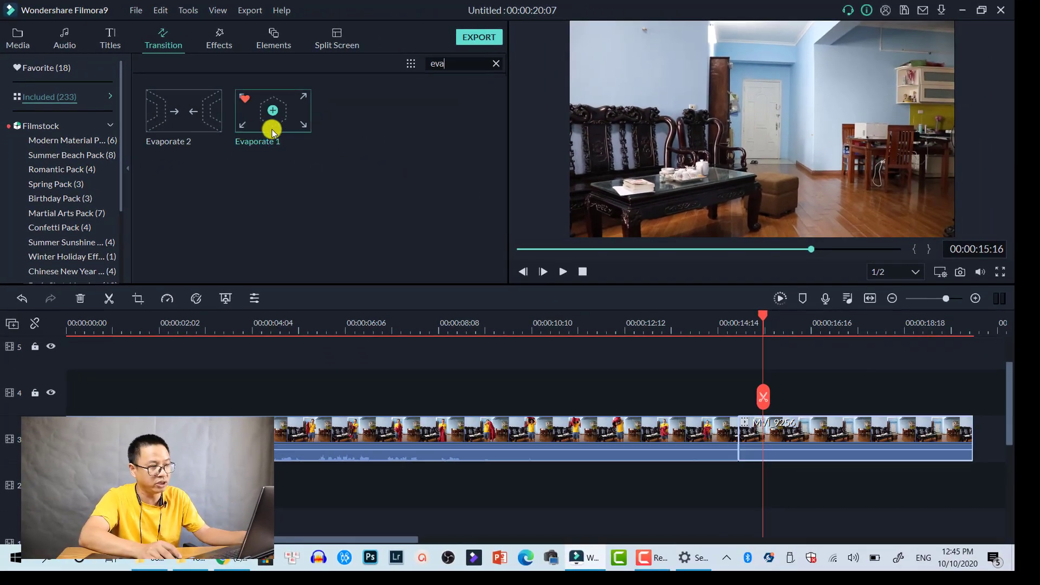
# Step: Place Evaporate 1 at the cut between clips and set its duration to 12 frames
pyautogui.moveTo(272, 129); pyautogui.dragTo(724, 428)
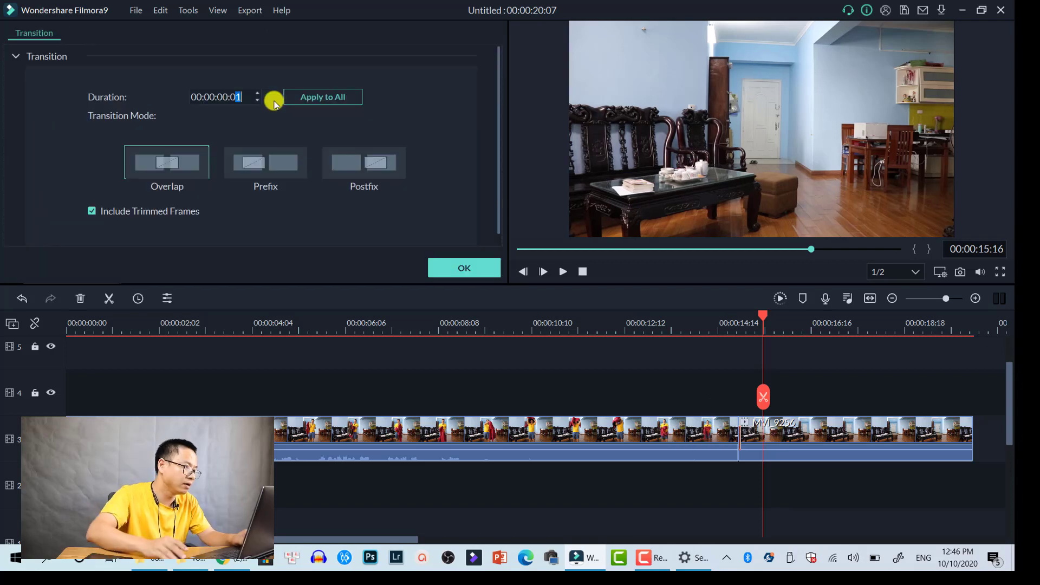
pyautogui.click(234, 97)
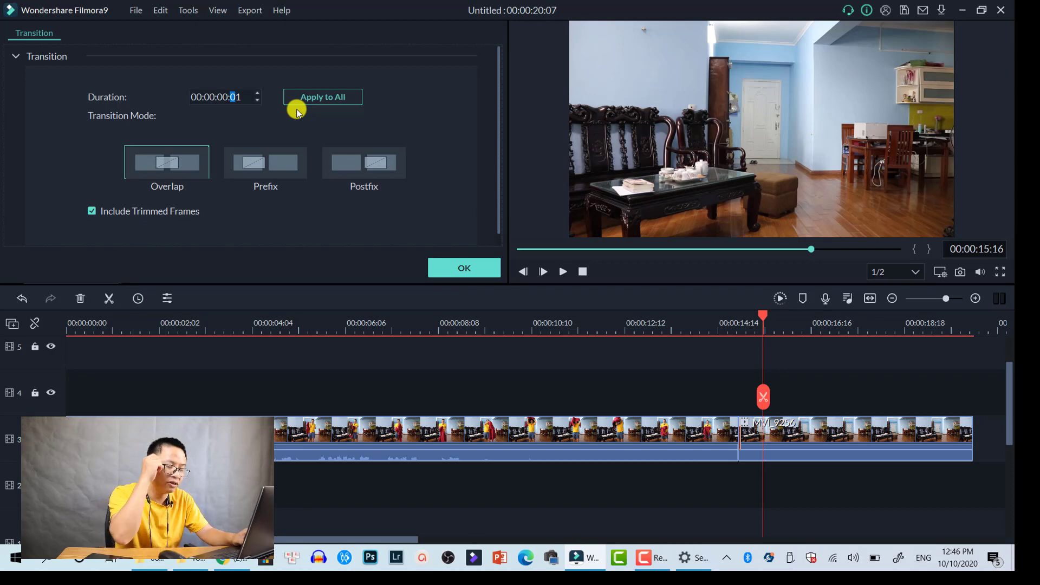
pyautogui.write('12')
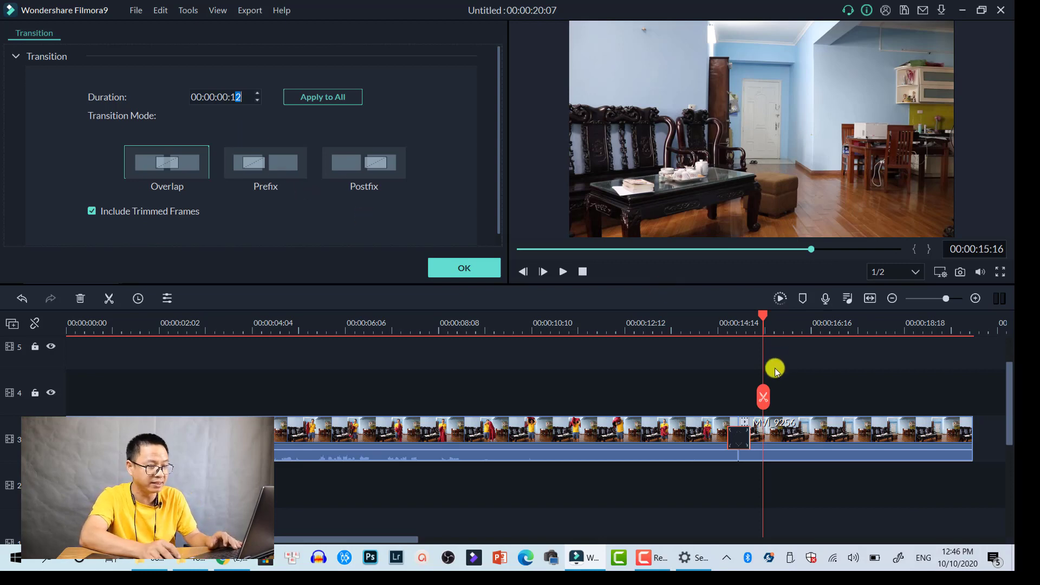
# Step: Adjust the transition's length at the split and play the preview from 00:00:13:11
pyautogui.click(738, 436)
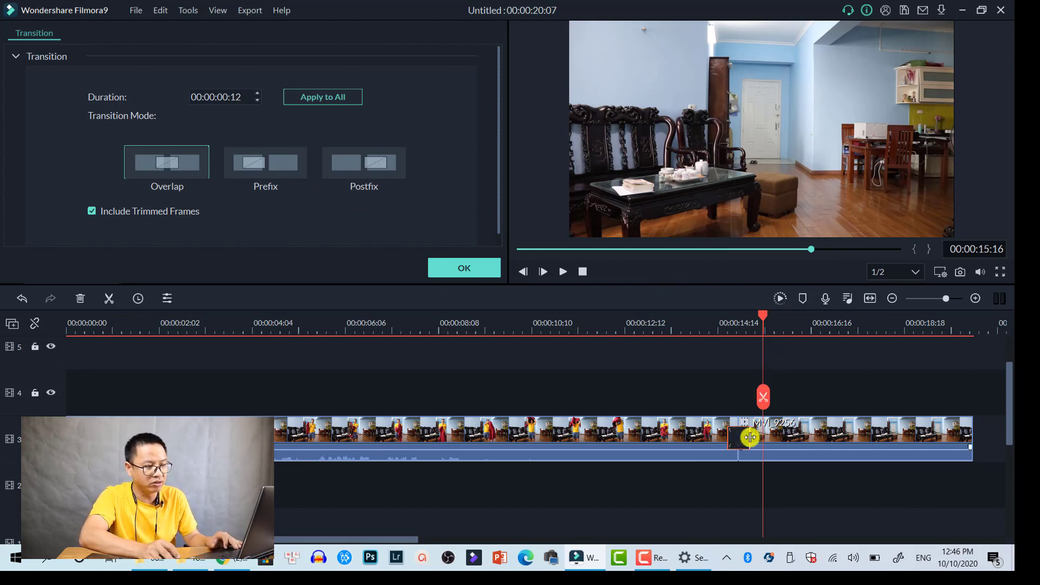
pyautogui.moveTo(750, 437)
pyautogui.mouseDown()
pyautogui.moveTo(808, 436)
pyautogui.moveTo(752, 441)
pyautogui.moveTo(760, 446)
pyautogui.mouseUp()
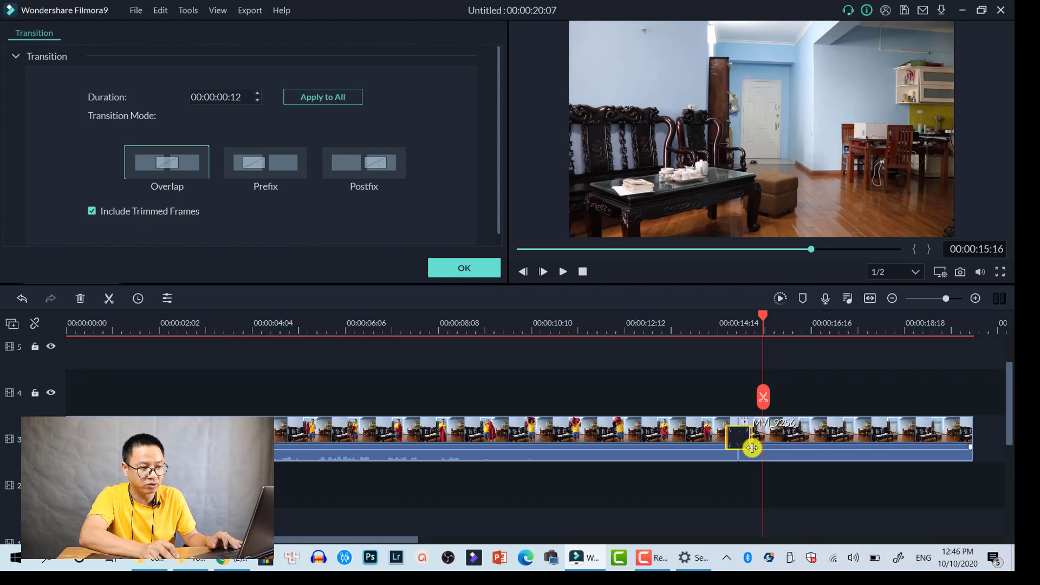
pyautogui.moveTo(751, 448); pyautogui.dragTo(752, 457)
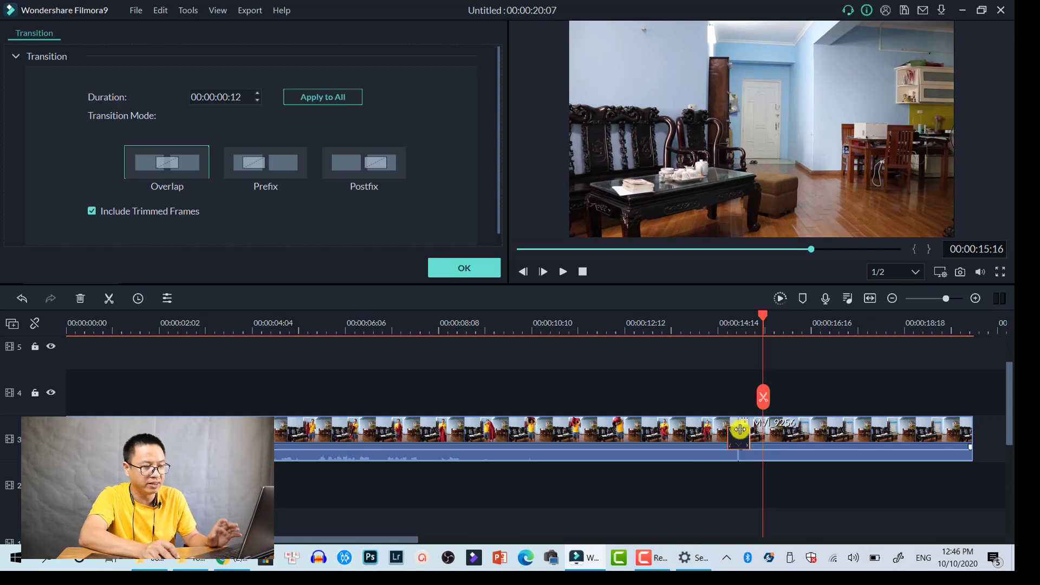
pyautogui.click(668, 327)
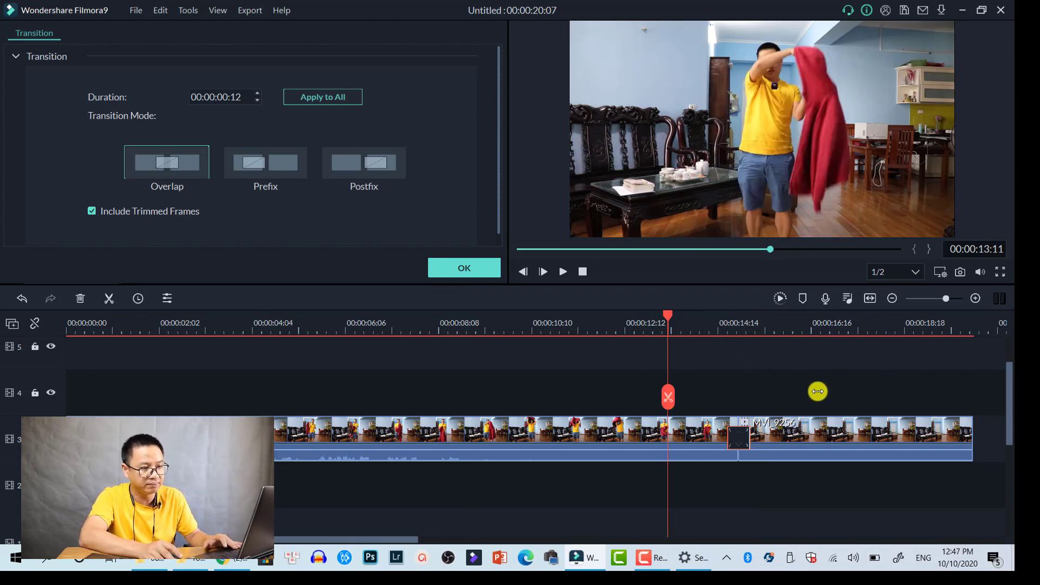
pyautogui.press('space')
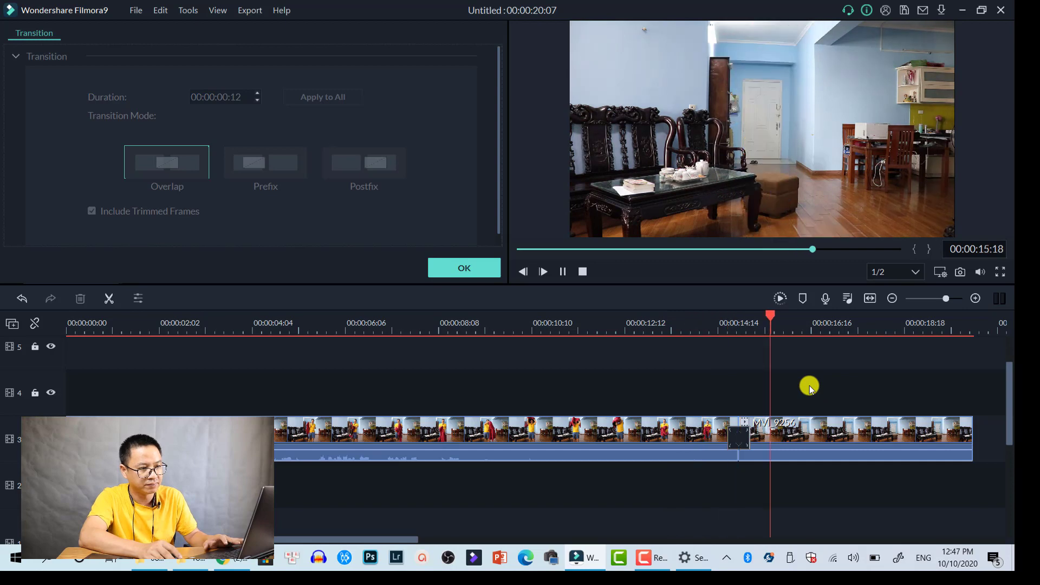
# Step: Stop playback, move the playhead to 00:00:15:00, and confirm the transition settings with OK
pyautogui.press('space')
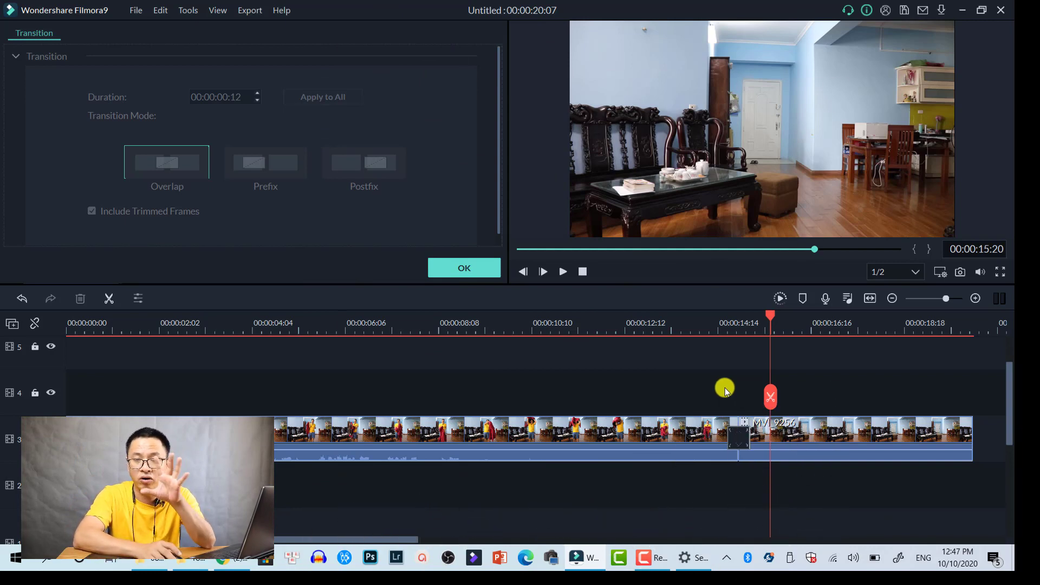
pyautogui.click(737, 327)
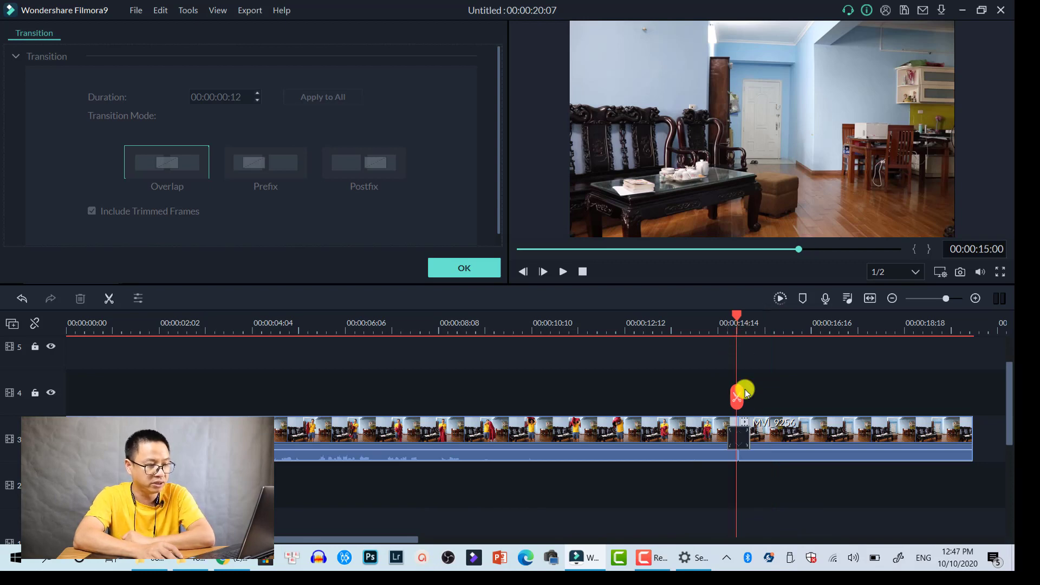
pyautogui.click(484, 271)
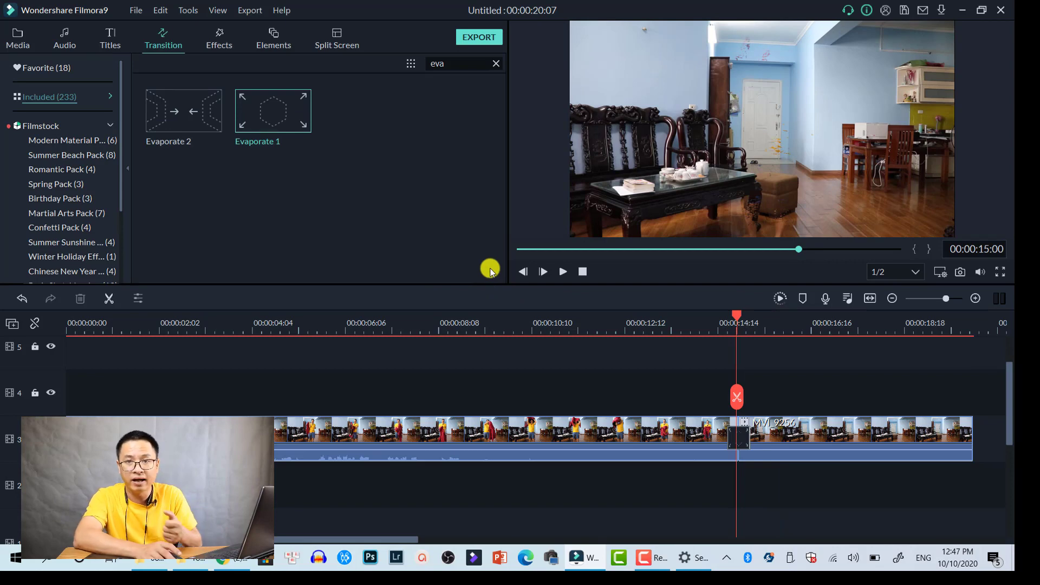
# Step: Open Elements, expand Filmstock, choose Martial Arts Pack (46), and scroll to the Kung Fu Heat items
pyautogui.click(270, 45)
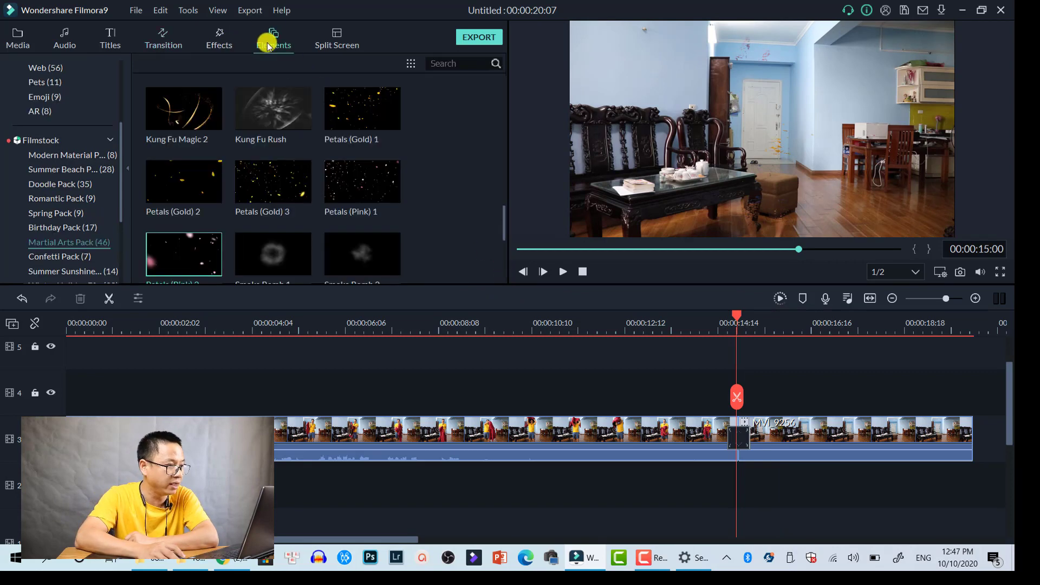
pyautogui.click(44, 145)
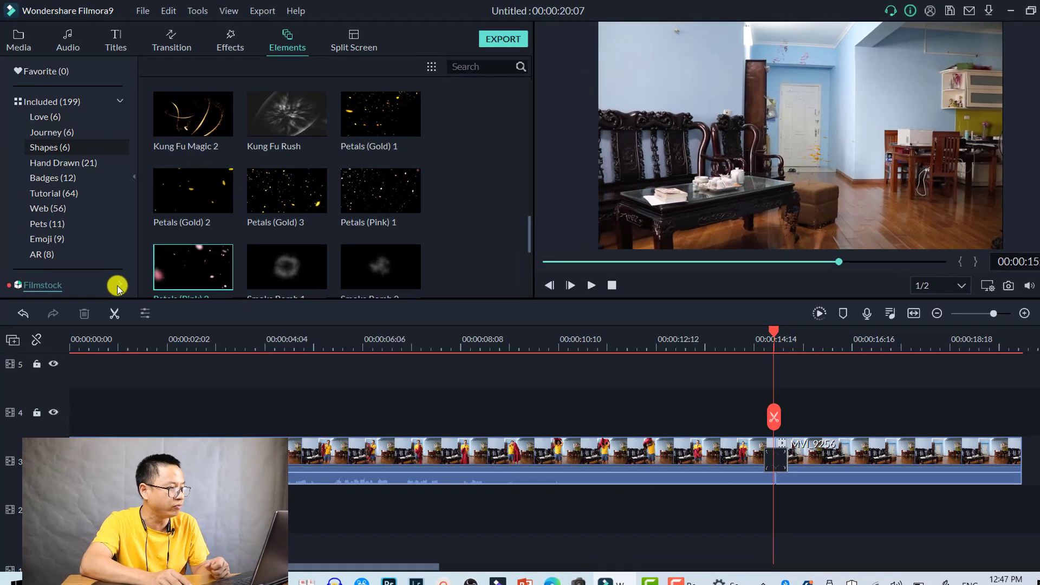
pyautogui.click(112, 273)
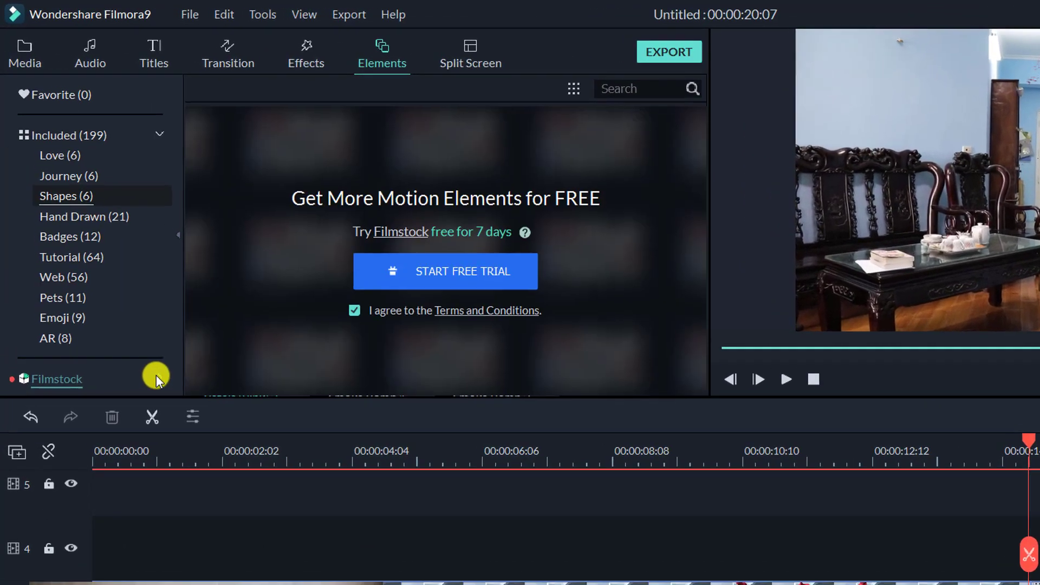
pyautogui.click(111, 268)
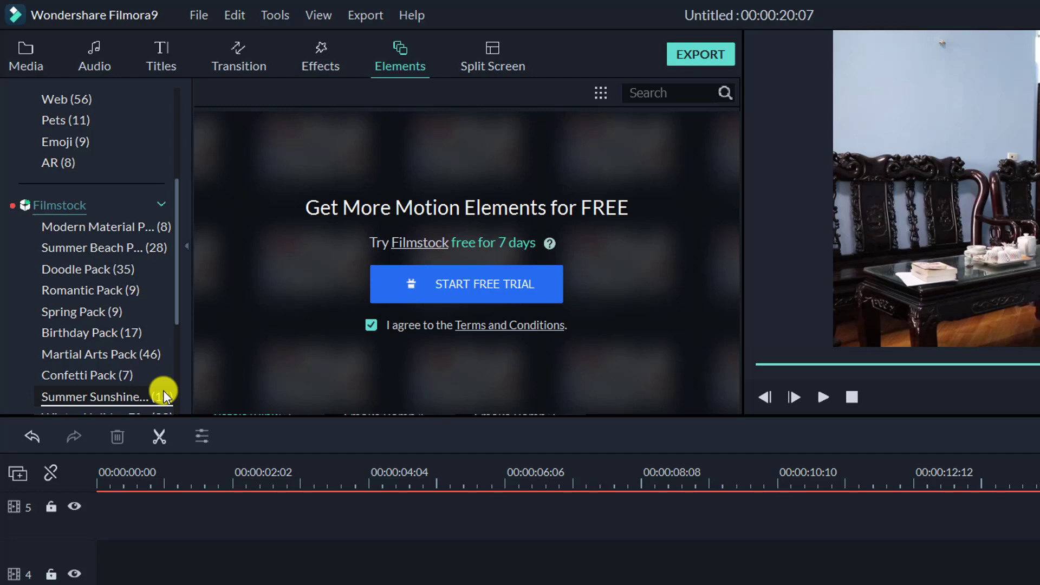
pyautogui.click(73, 359)
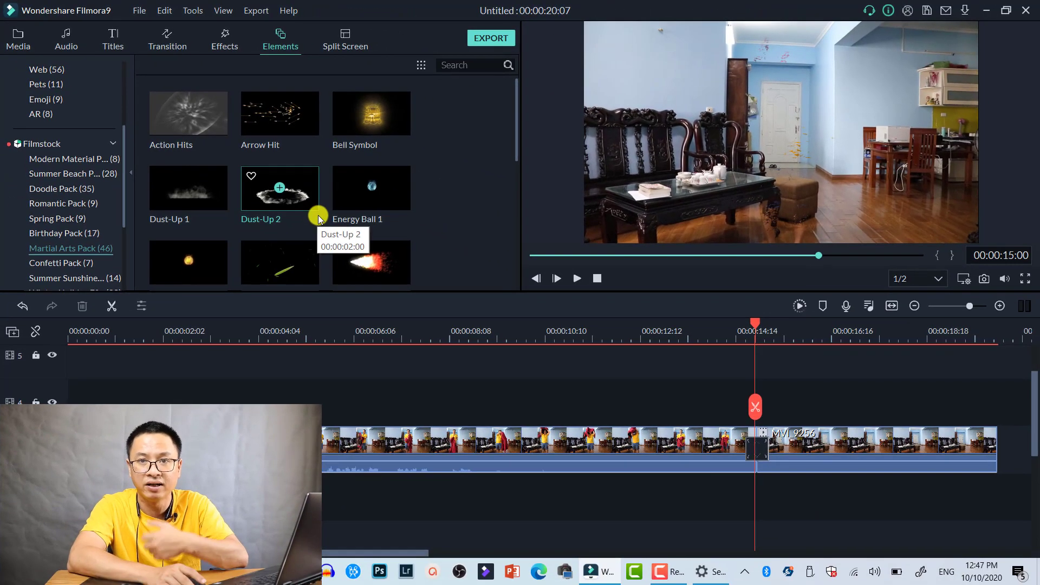
pyautogui.scroll(-3, 319, 219)
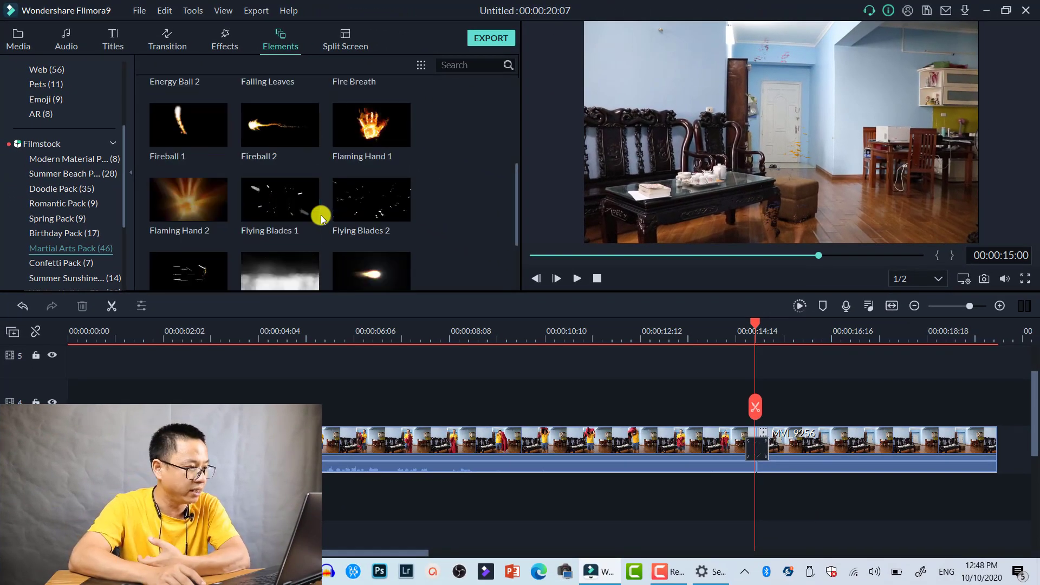
pyautogui.scroll(-5, 321, 216)
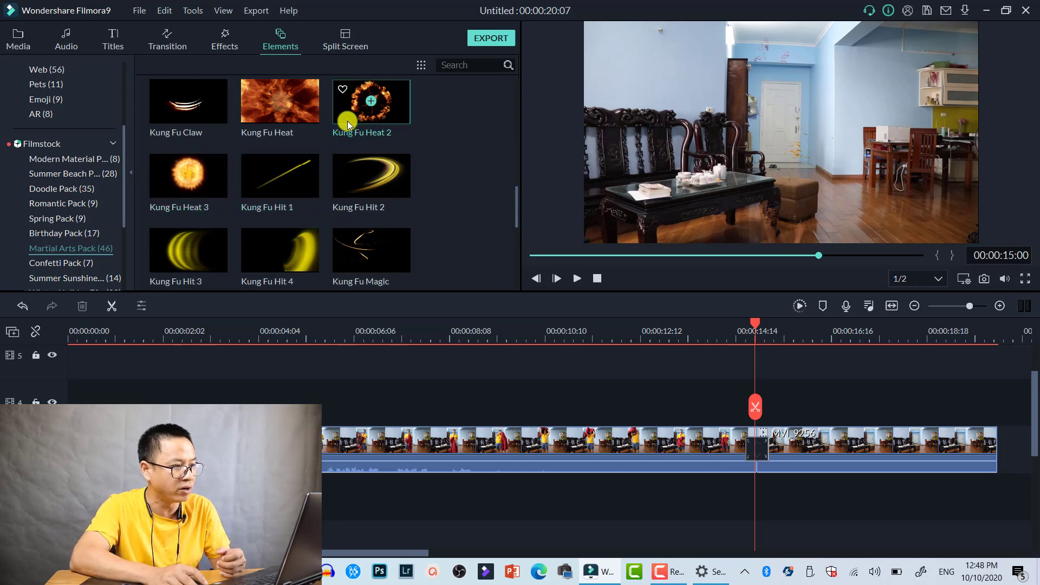
# Step: Add Kung Fu Heat 2 on track 4 over the split, trim to 18 frames, and preview from 14:05
pyautogui.moveTo(348, 123); pyautogui.dragTo(744, 411)
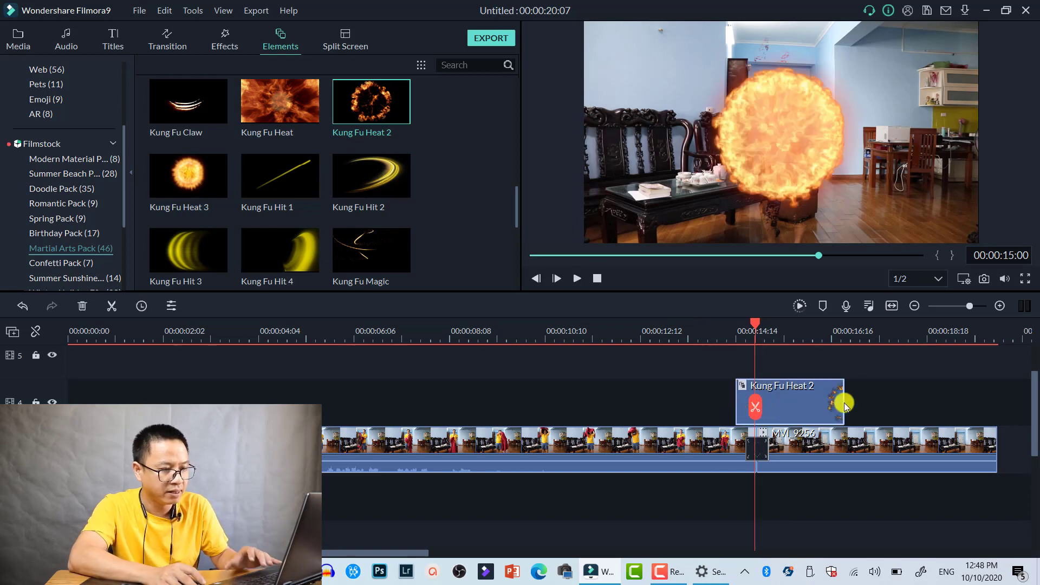
pyautogui.moveTo(843, 402); pyautogui.dragTo(747, 383)
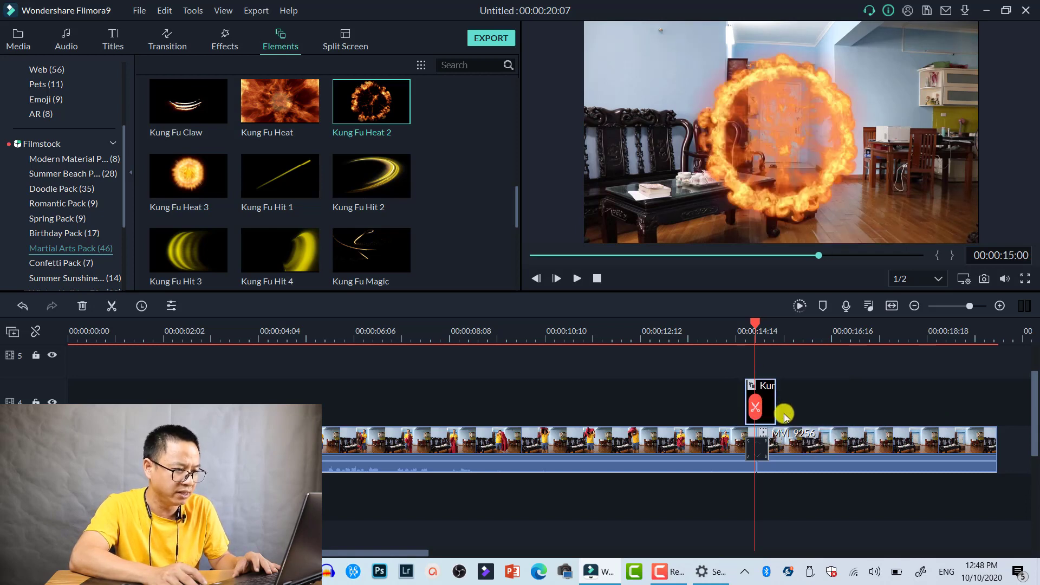
pyautogui.click(721, 329)
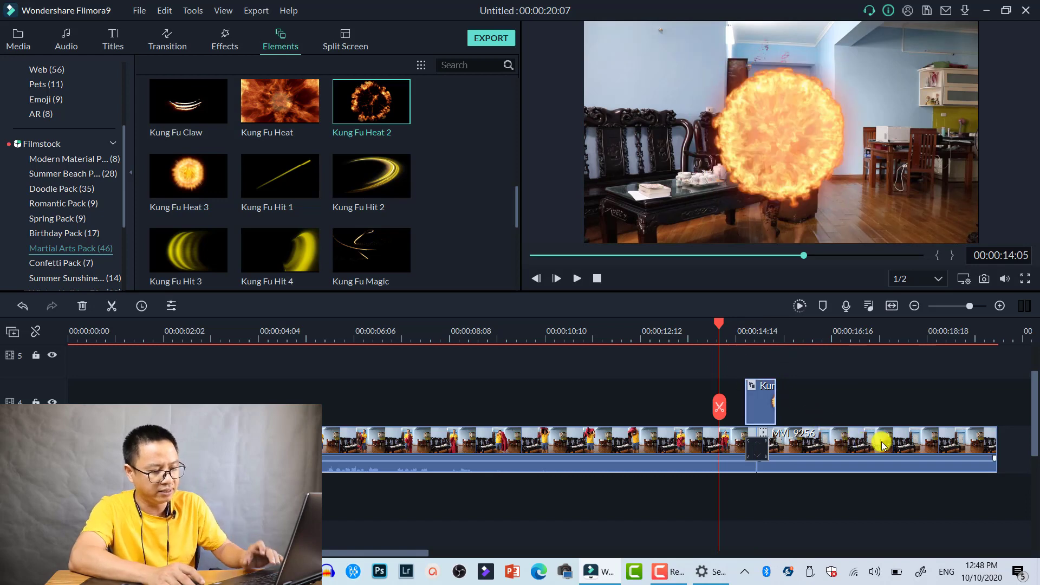
pyautogui.press('space')
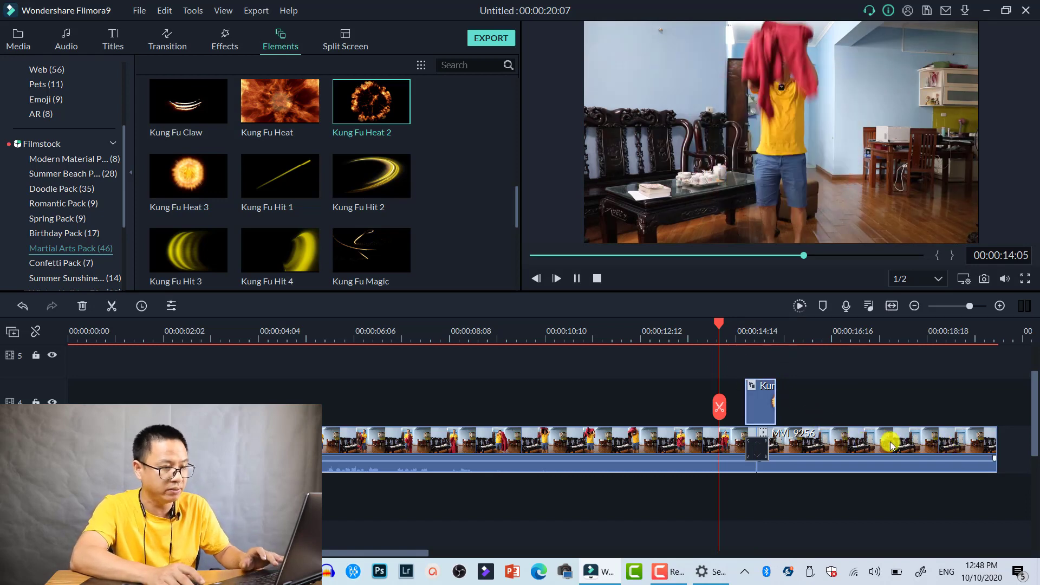
pyautogui.click(882, 404)
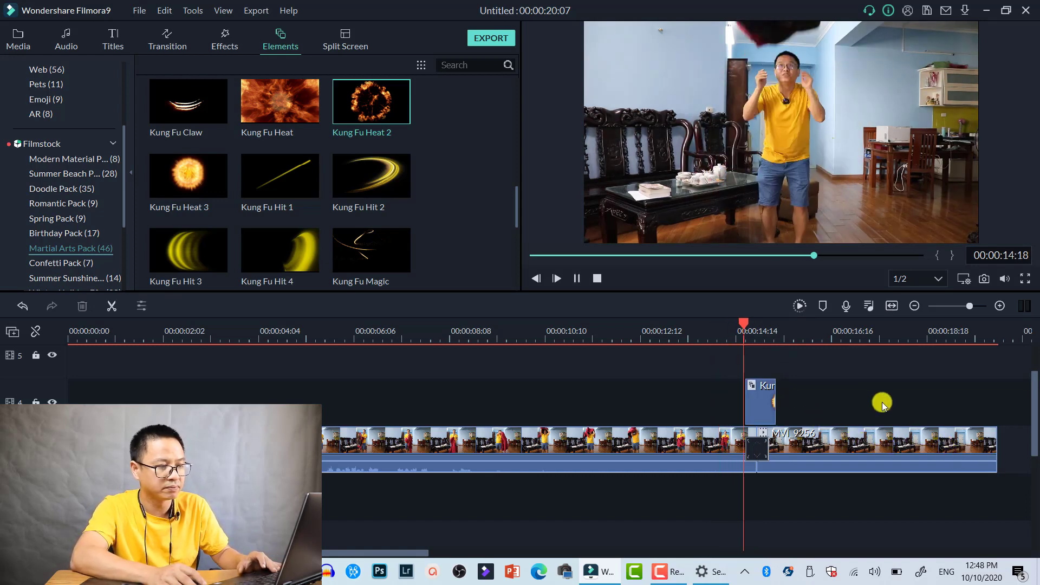
pyautogui.press('space')
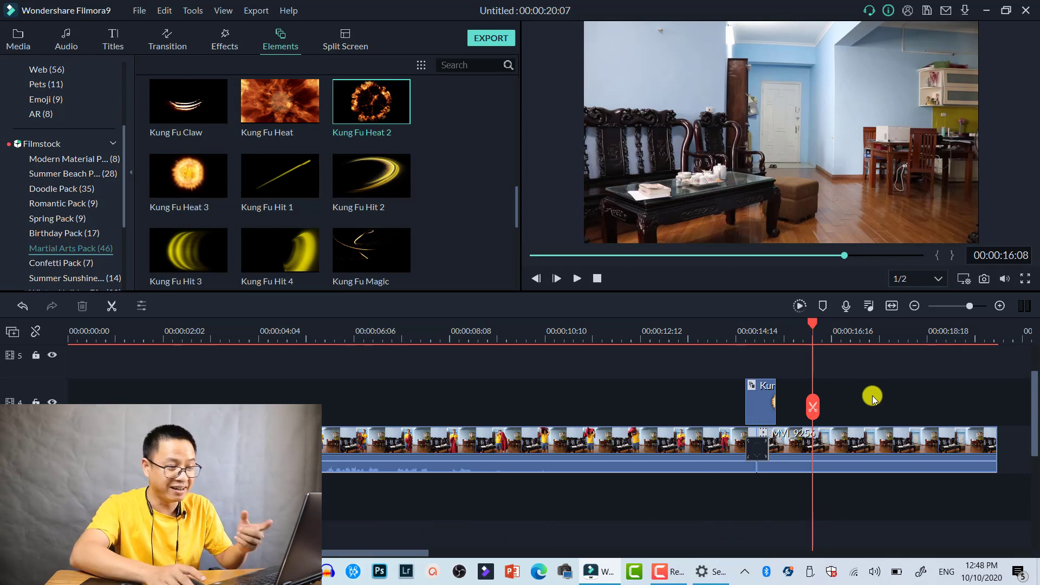
# Step: Add Twister 2 on track 5 above the fireball and shorten it to match
pyautogui.scroll(-5, 388, 260)
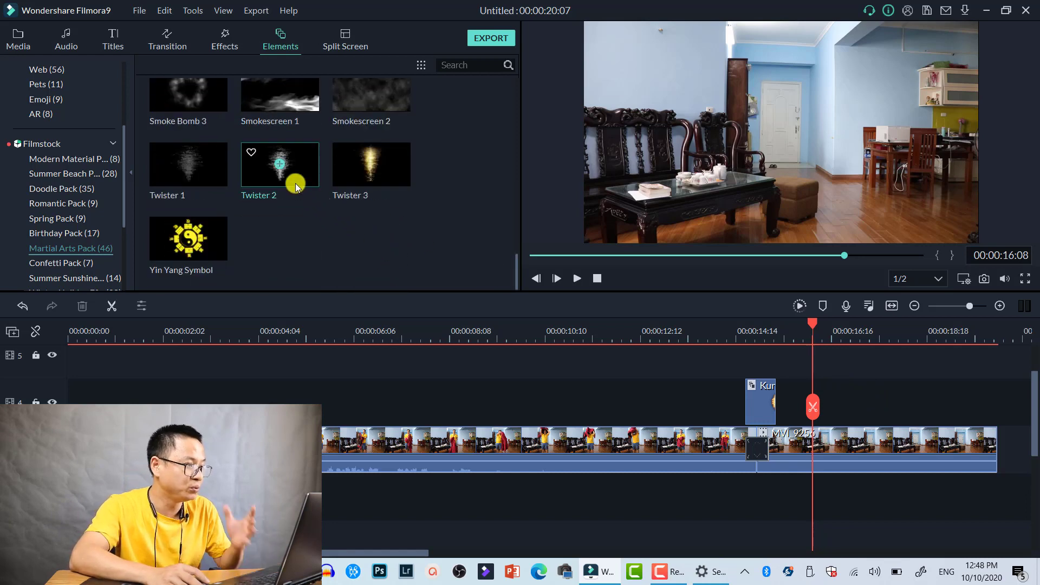
pyautogui.moveTo(295, 183); pyautogui.dragTo(744, 361)
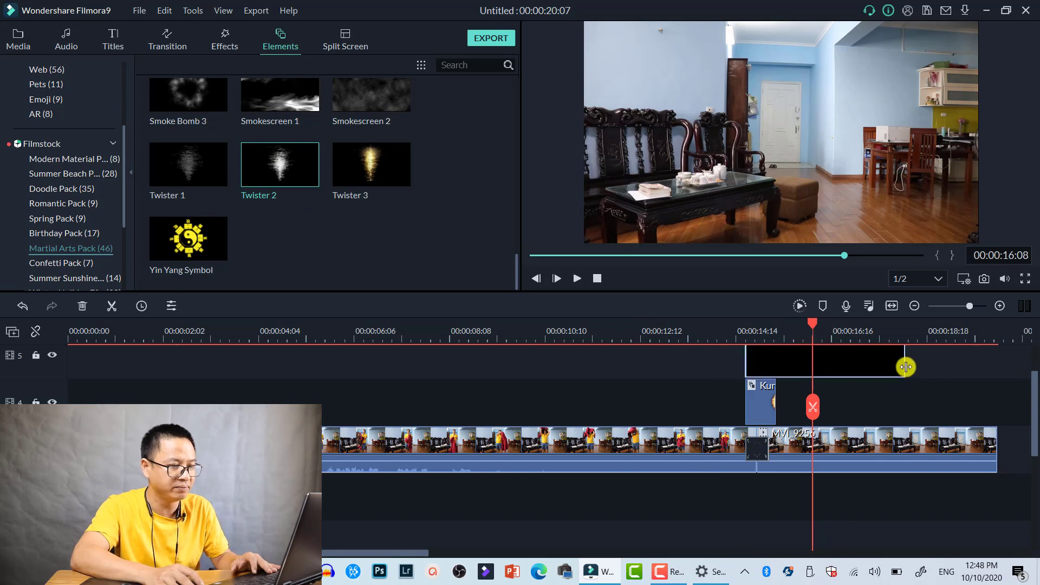
pyautogui.moveTo(906, 367); pyautogui.dragTo(776, 367)
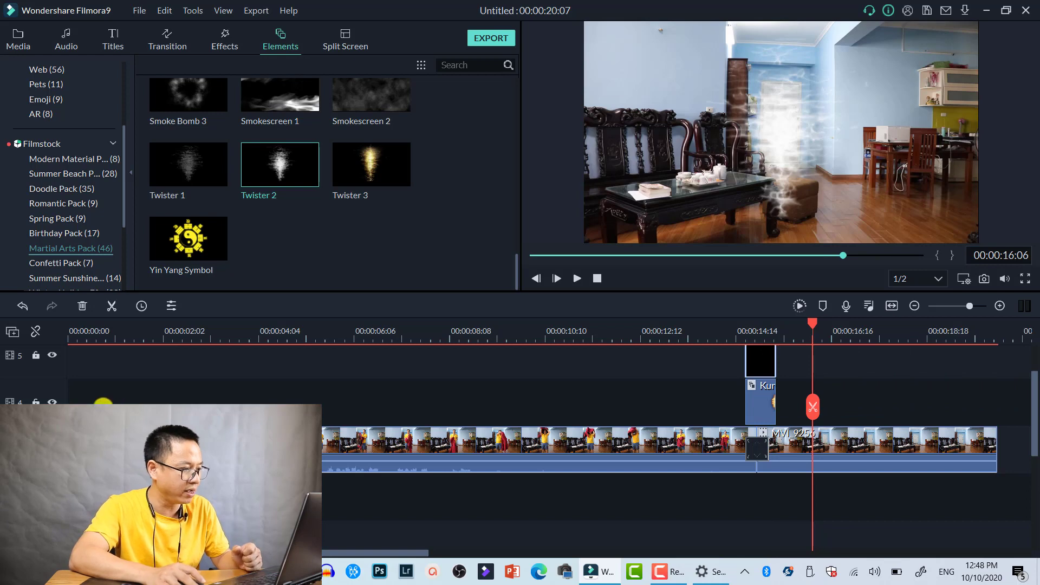
# Step: Hide track 4 and play from 00:00:13:02 through the transition, stopping at 00:00:16:12
pyautogui.click(52, 401)
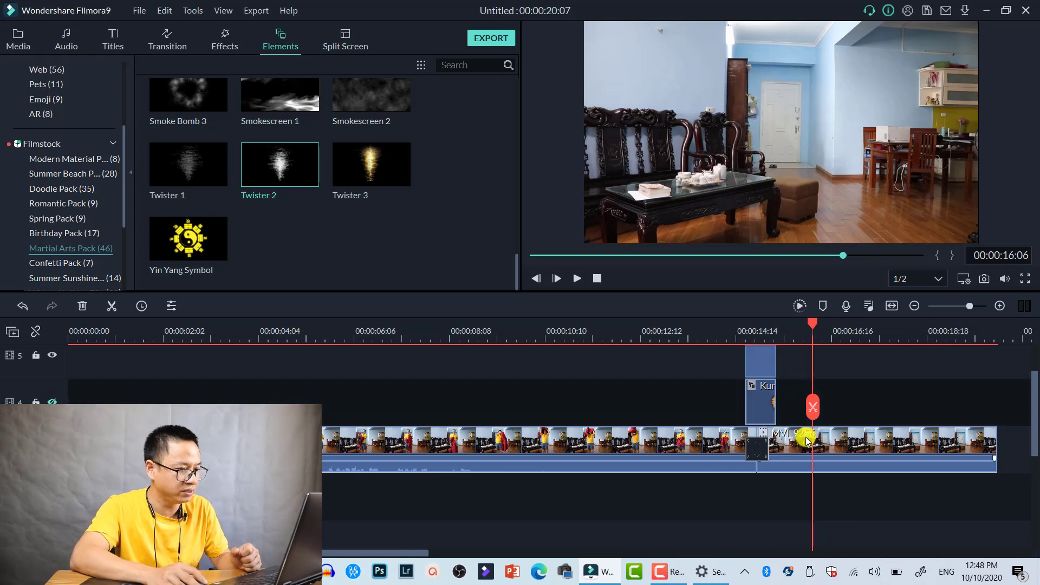
pyautogui.click(668, 328)
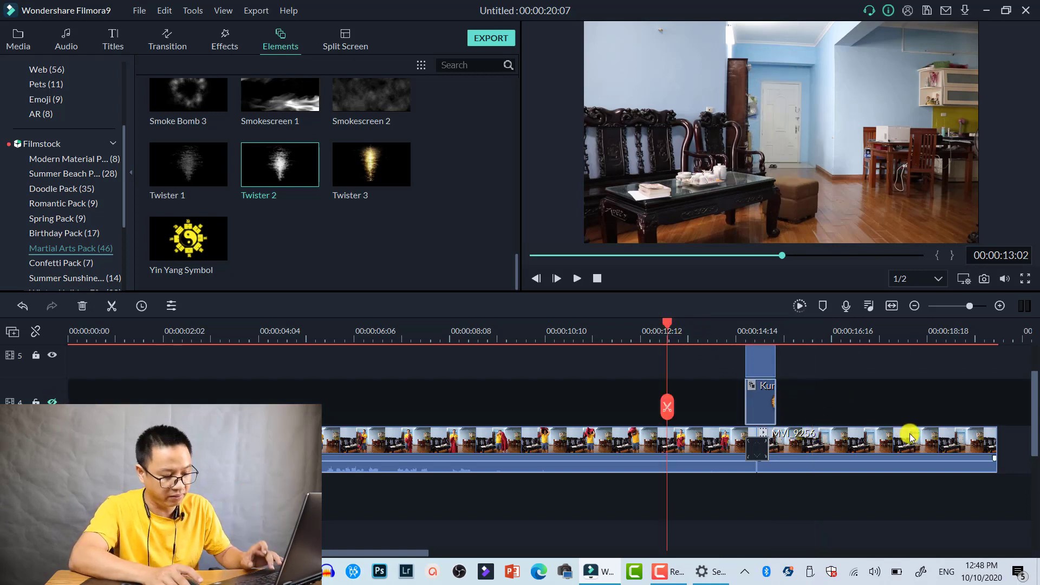
pyautogui.press('space')
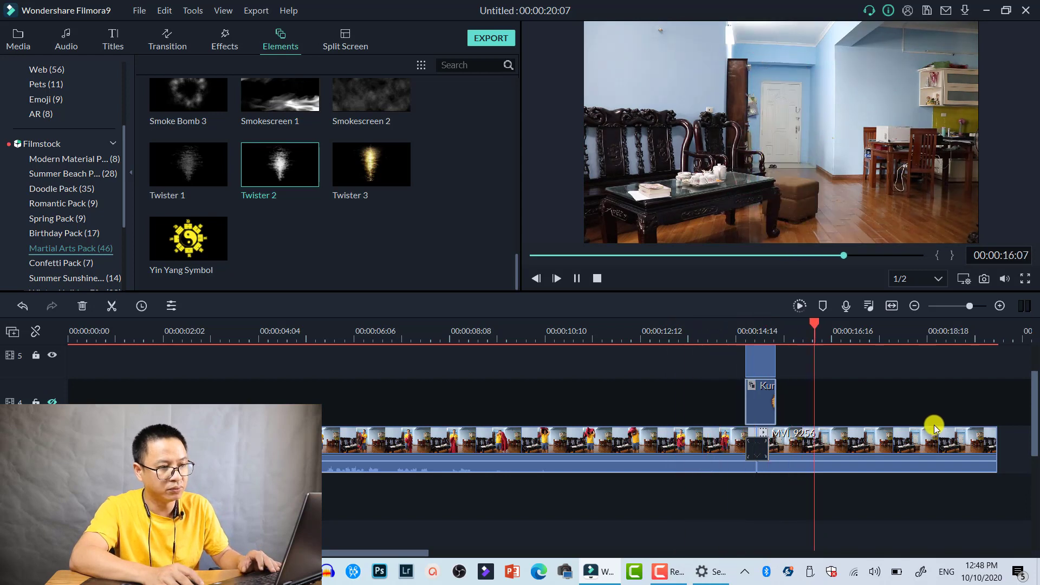
pyautogui.press('space')
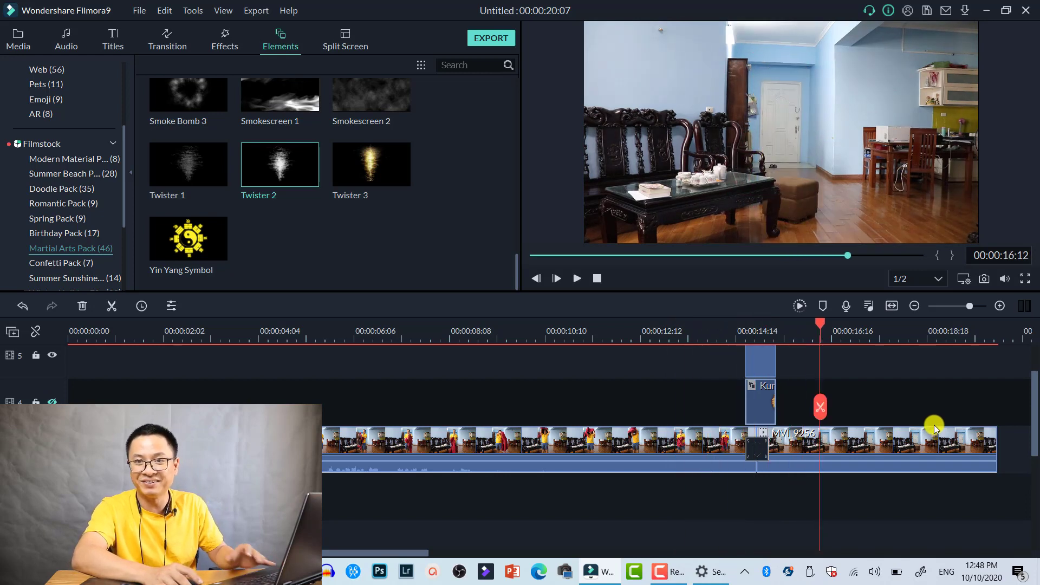
# Step: Zoom the timeline and list all transitions in the Transition library with the search cleared
pyautogui.scroll(2, 964, 338)
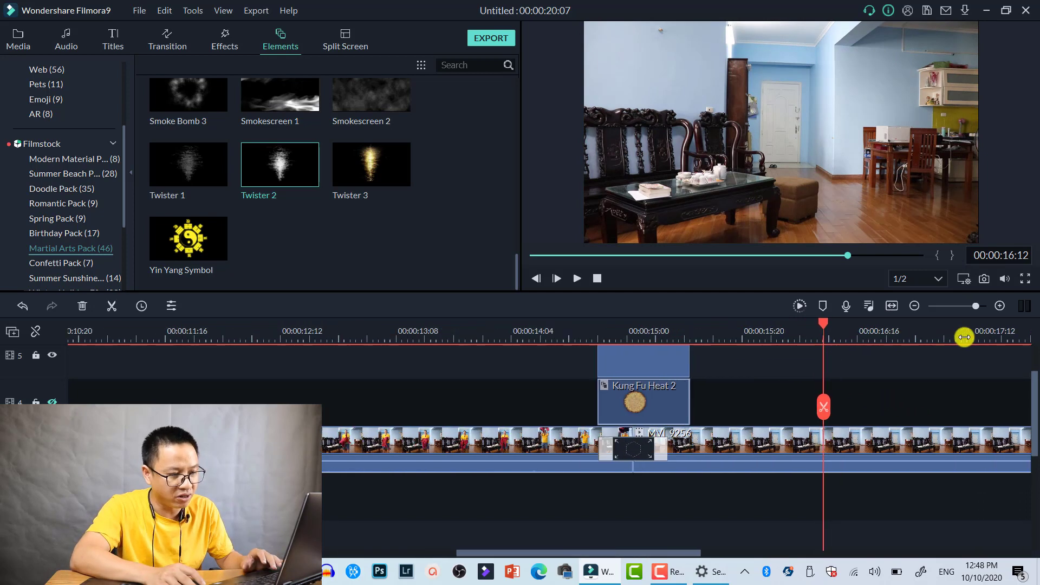
pyautogui.scroll(2, 964, 337)
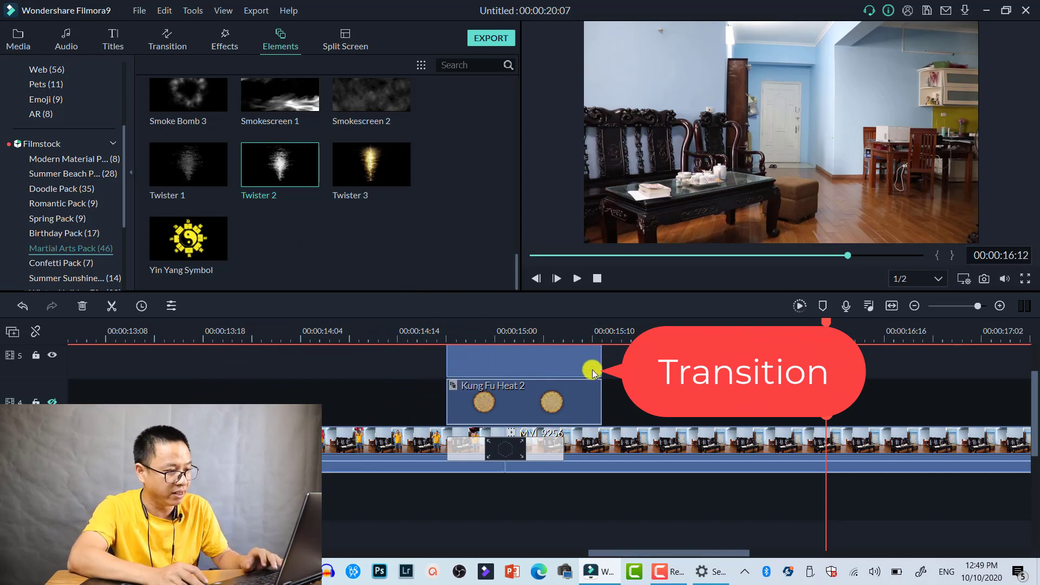
pyautogui.click(169, 48)
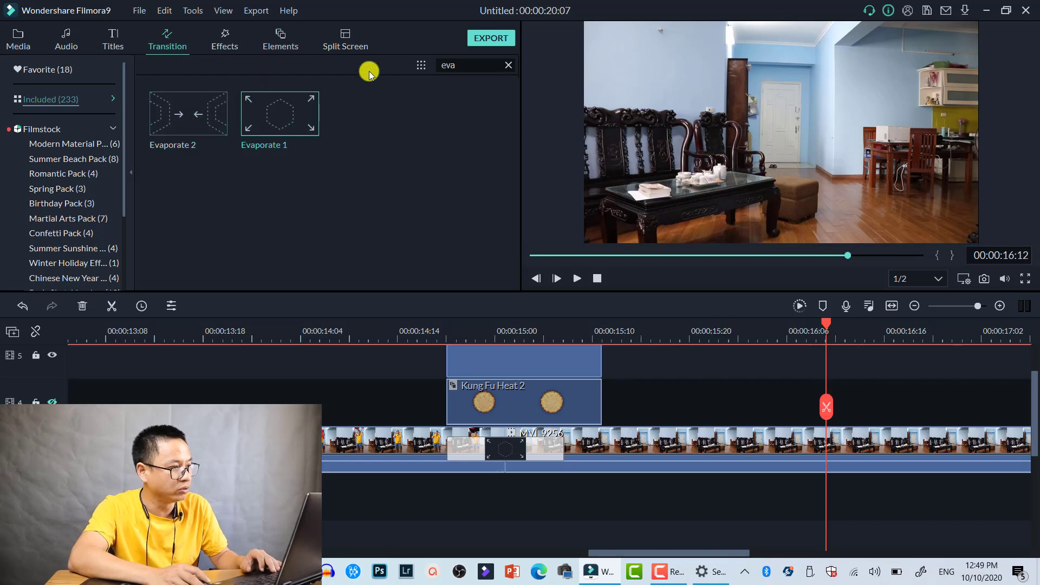
pyautogui.press('BackSpace')
pyautogui.press('BackSpace')
pyautogui.press('BackSpace')
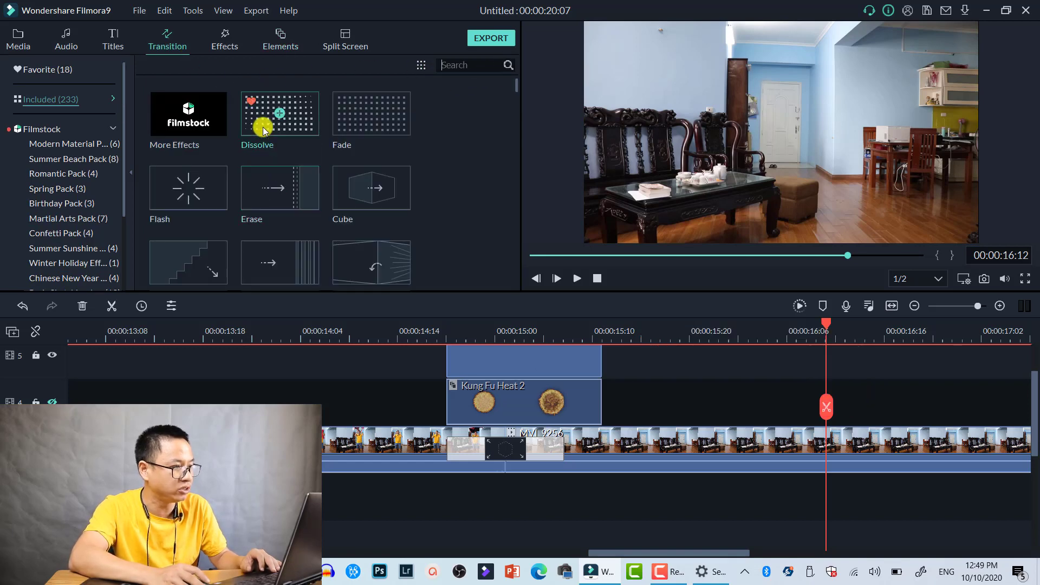
# Step: Add Dissolve fades to both ends of the track 5 clip and the Kung Fu Heat 2 clip
pyautogui.moveTo(264, 130); pyautogui.dragTo(603, 360)
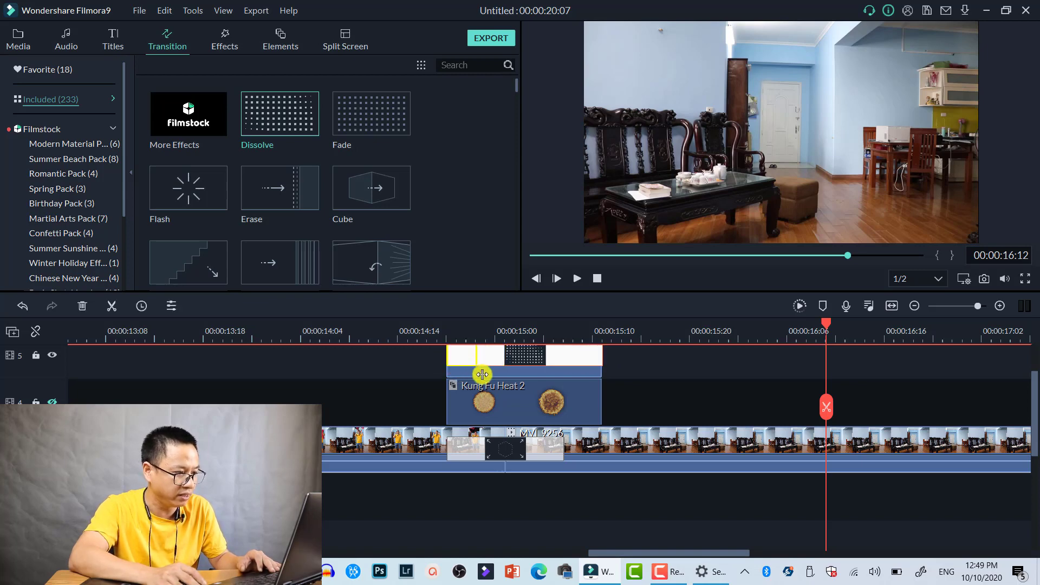
pyautogui.moveTo(295, 133); pyautogui.dragTo(580, 365)
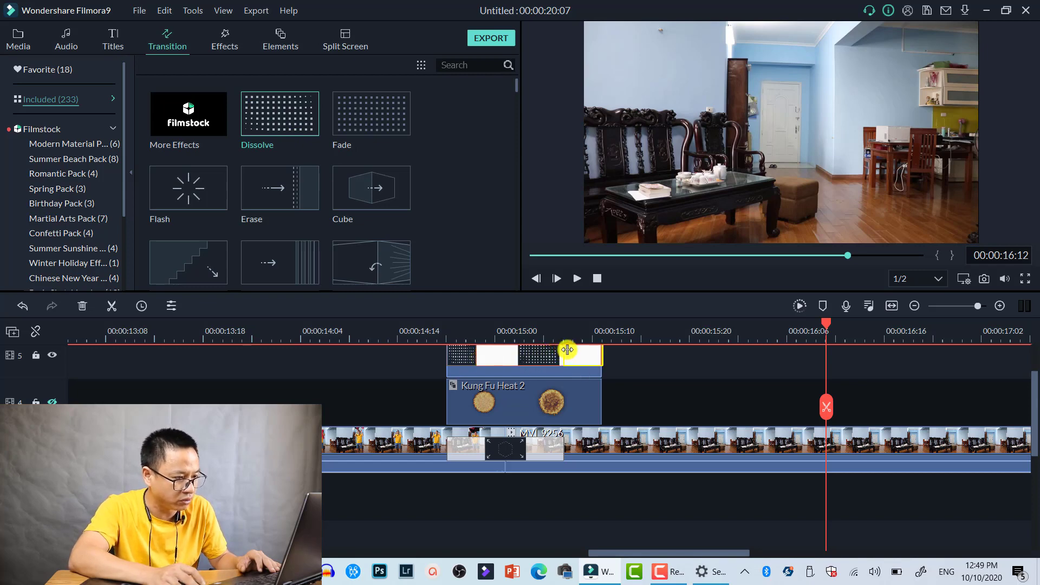
pyautogui.moveTo(302, 142); pyautogui.dragTo(469, 409)
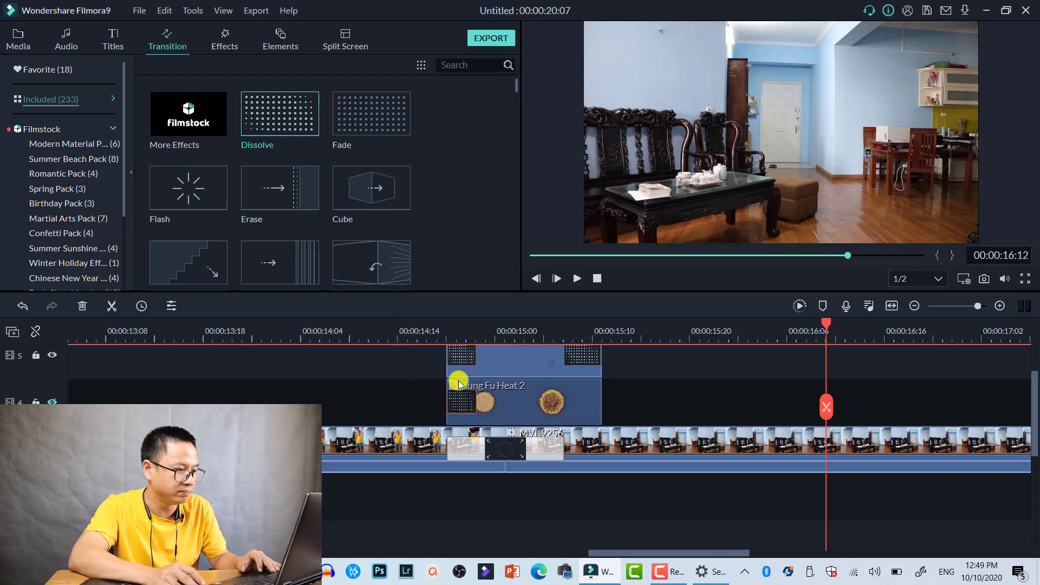
pyautogui.moveTo(290, 112); pyautogui.dragTo(595, 418)
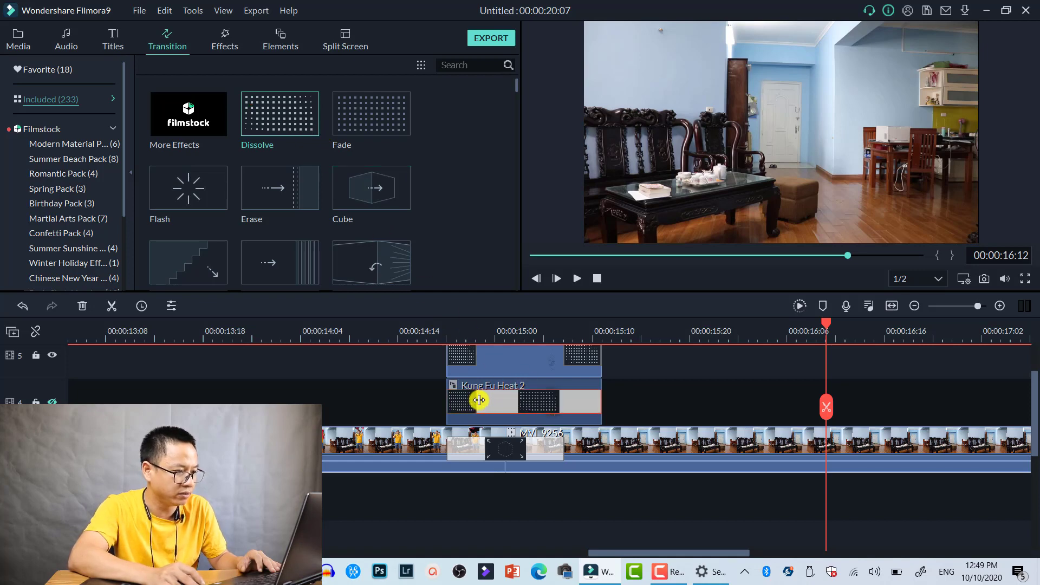
pyautogui.click(561, 397)
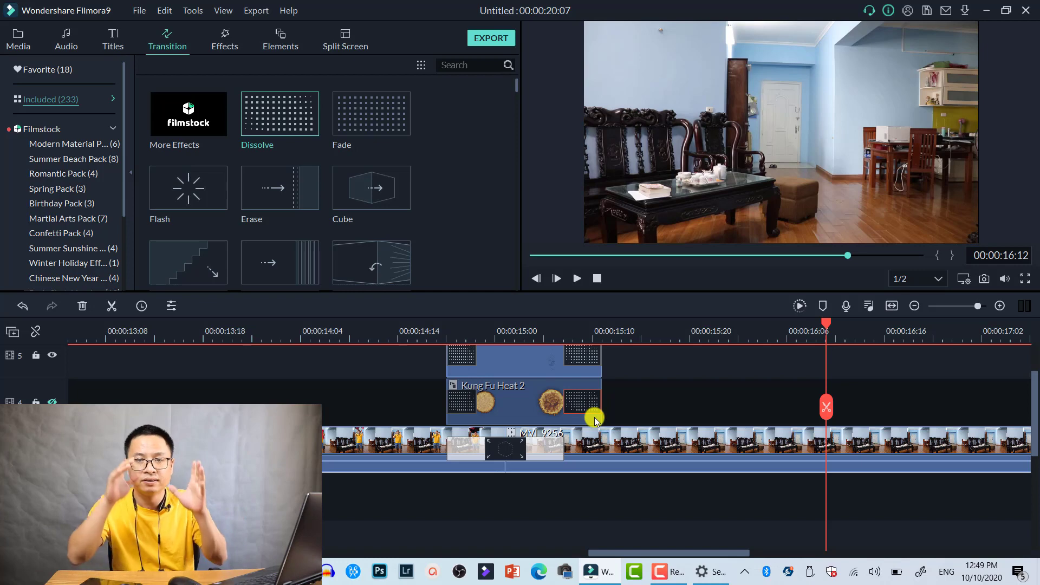
# Step: Hide track 5 and play the preview from about 00:00:14:04, stopping at 00:00:17:00
pyautogui.click(52, 356)
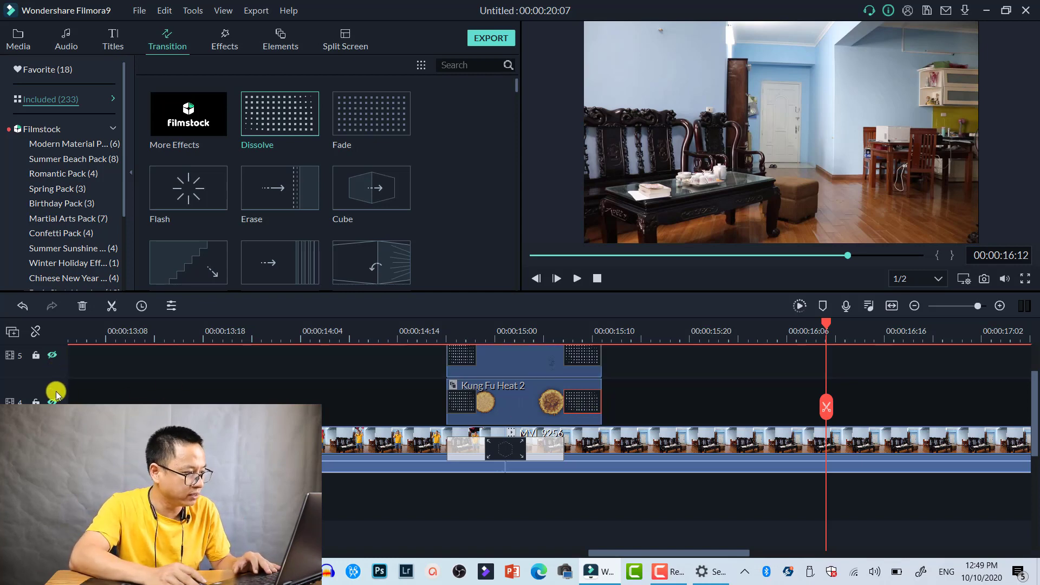
pyautogui.click(321, 337)
pyautogui.scroll(-1, 577, 460)
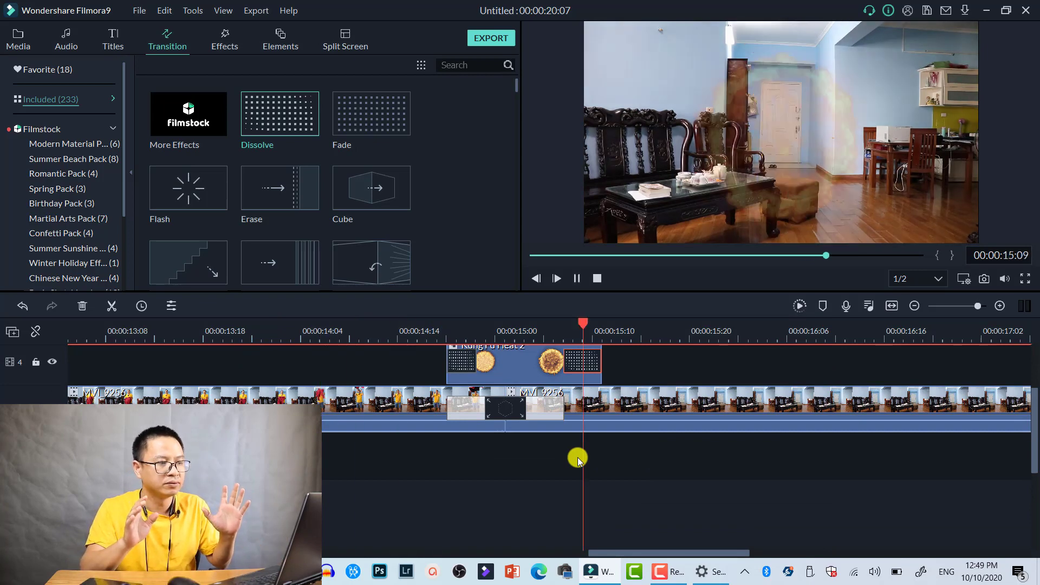
pyautogui.press('space')
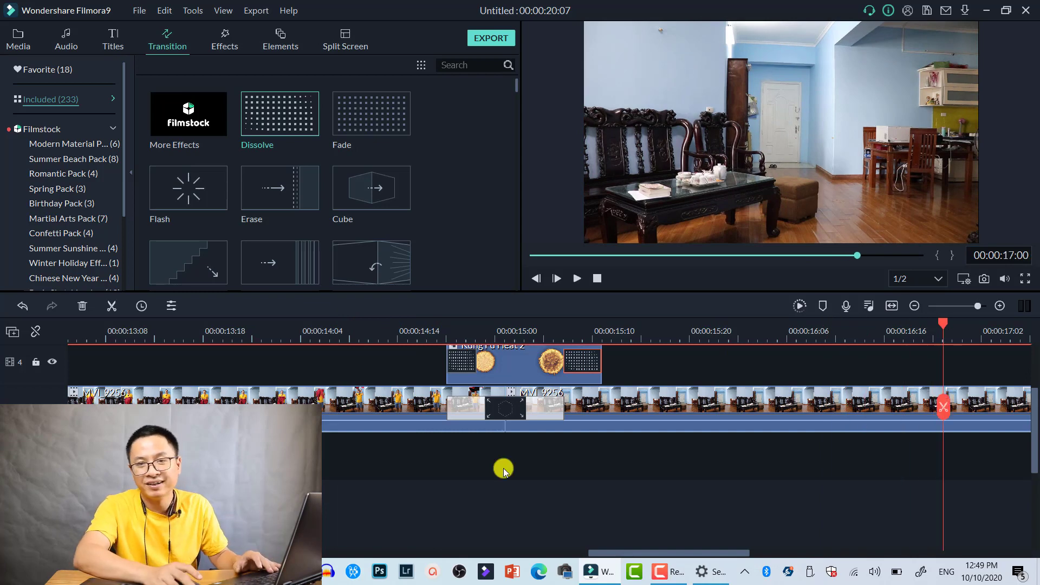
pyautogui.moveTo(487, 426)
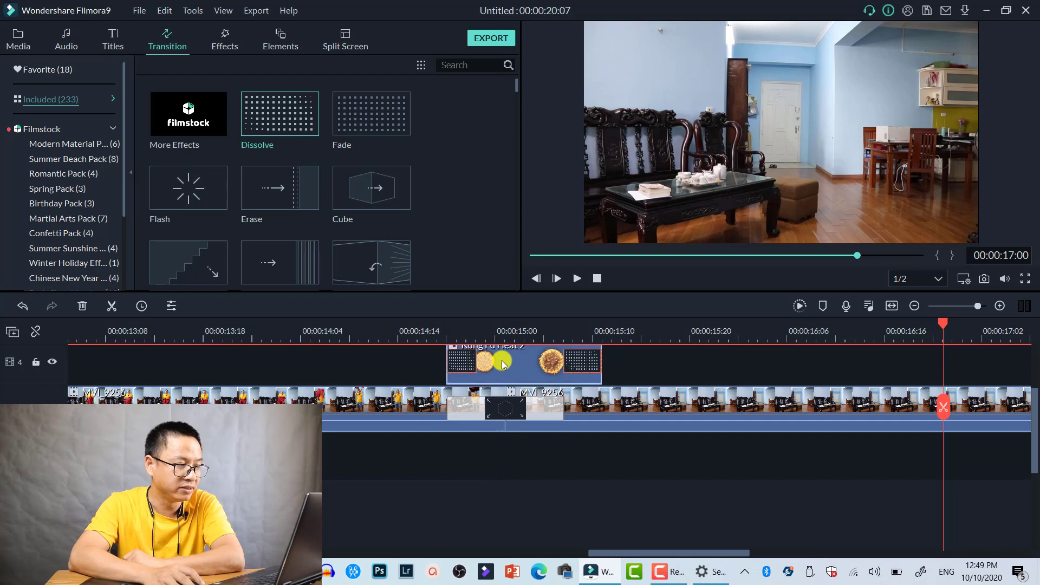
# Step: At 00:00:15:01, set Kung Fu Heat 2's saturation to -68, contrast to 67, and lower brightness
pyautogui.click(506, 335)
pyautogui.scroll(1, 529, 359)
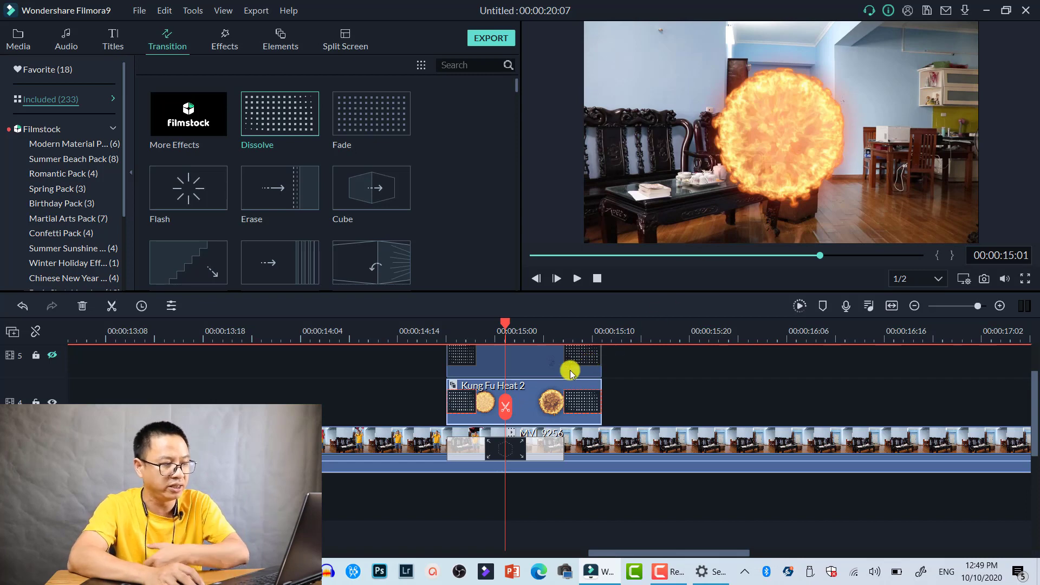
pyautogui.doubleClick(526, 398)
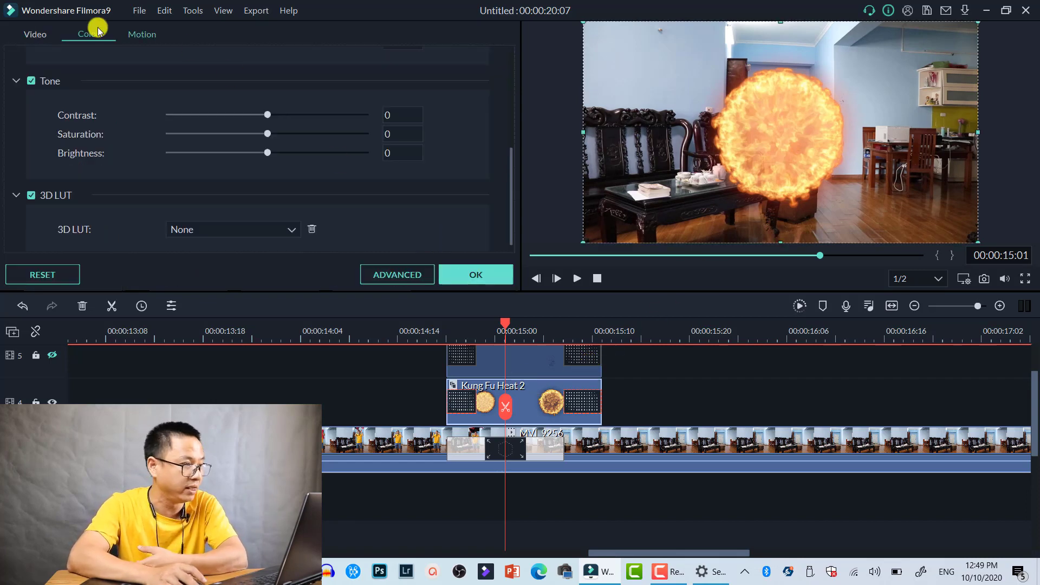
pyautogui.moveTo(262, 135); pyautogui.dragTo(188, 136)
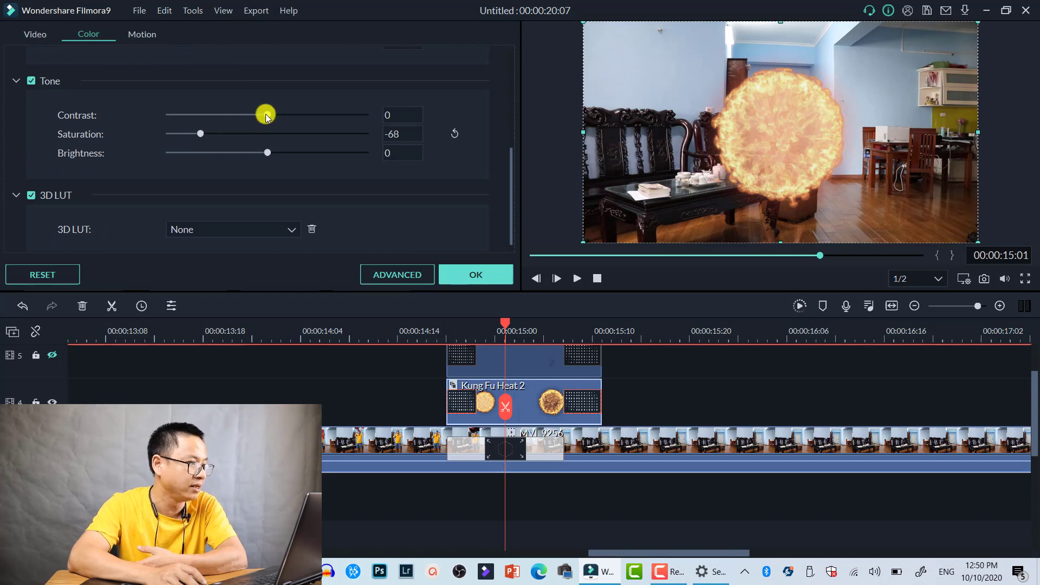
pyautogui.click(333, 111)
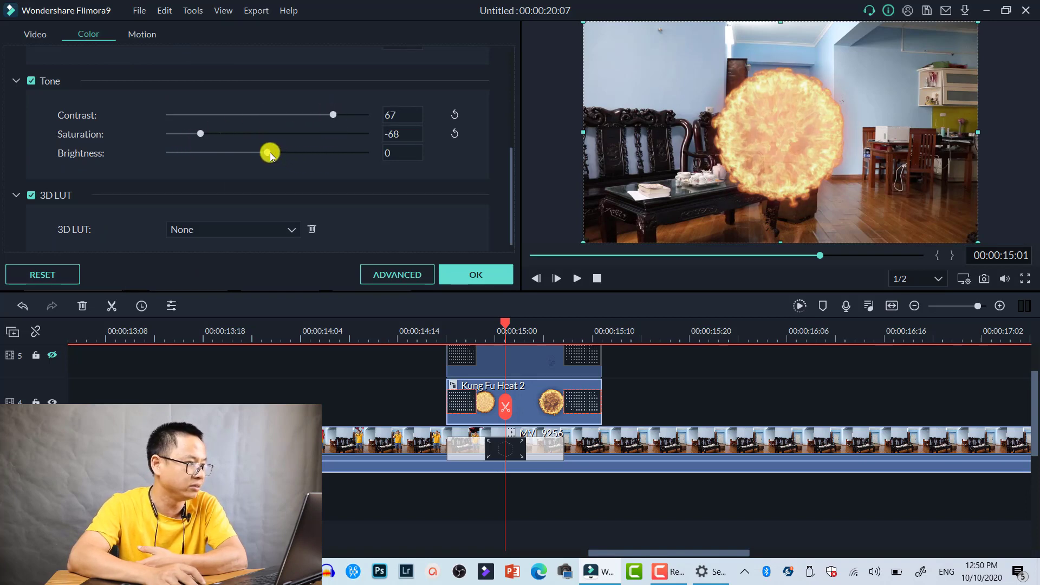
pyautogui.click(233, 154)
# Step: Set the fireball's white balance to Temperature -29.02 and Tint -43.66
pyautogui.scroll(5, 353, 206)
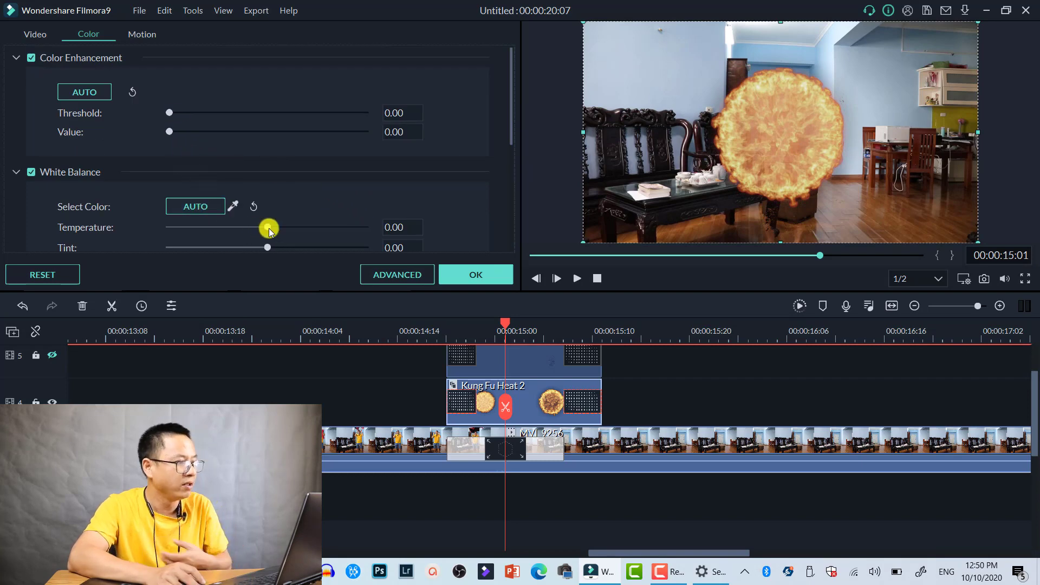
pyautogui.moveTo(253, 231); pyautogui.dragTo(205, 239)
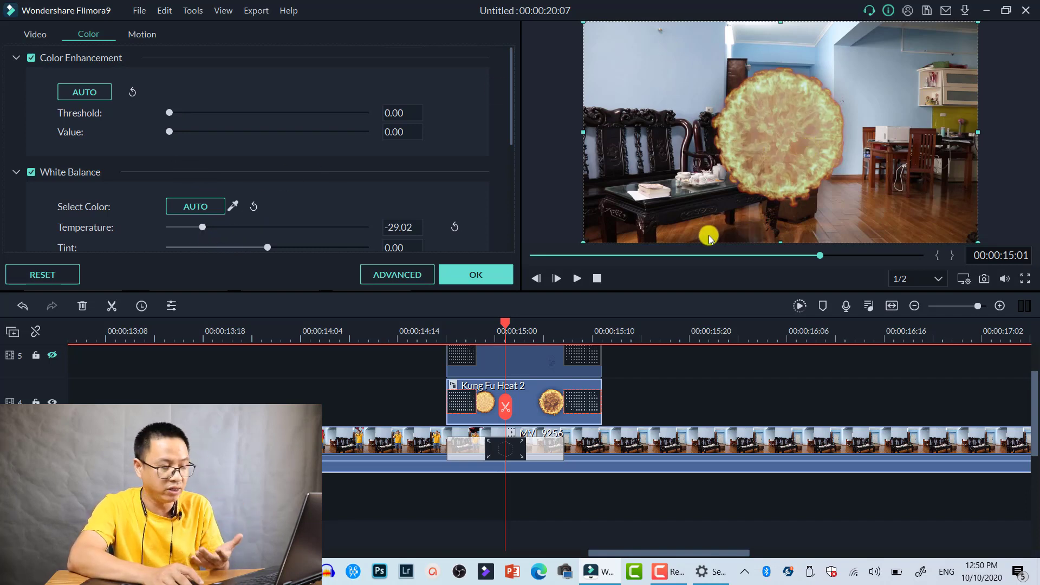
pyautogui.moveTo(268, 247); pyautogui.dragTo(192, 255)
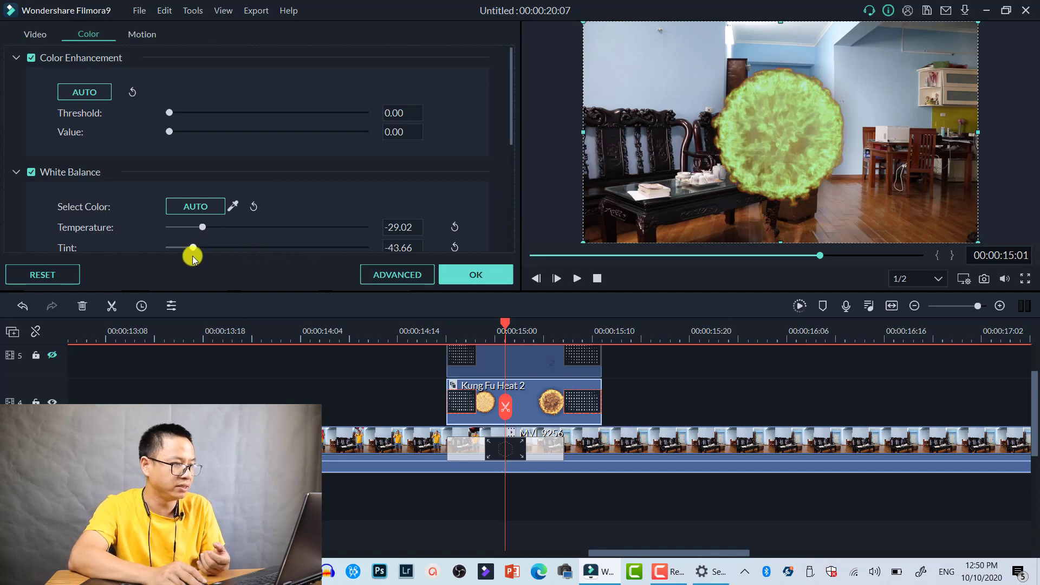